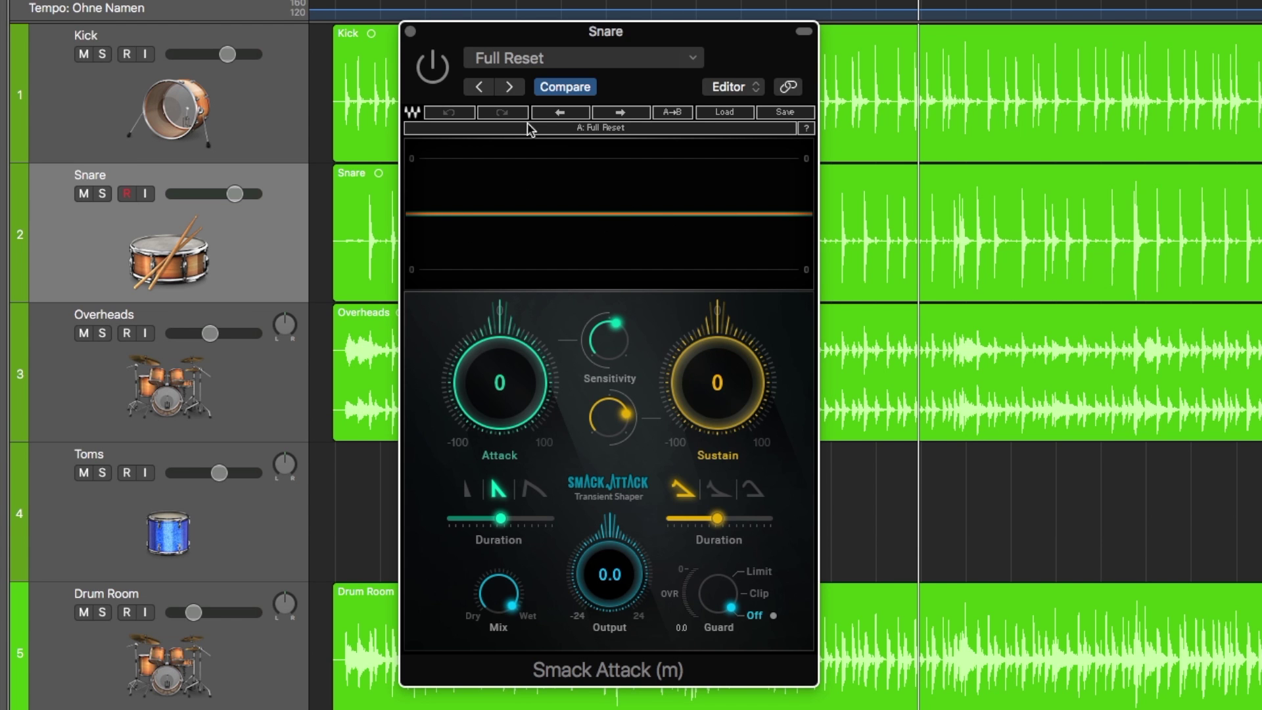
# Enable Smack Attack on the Snare track, play the full drum mix through it, and stop playback.
pyautogui.click(433, 68)
pyautogui.press('space')
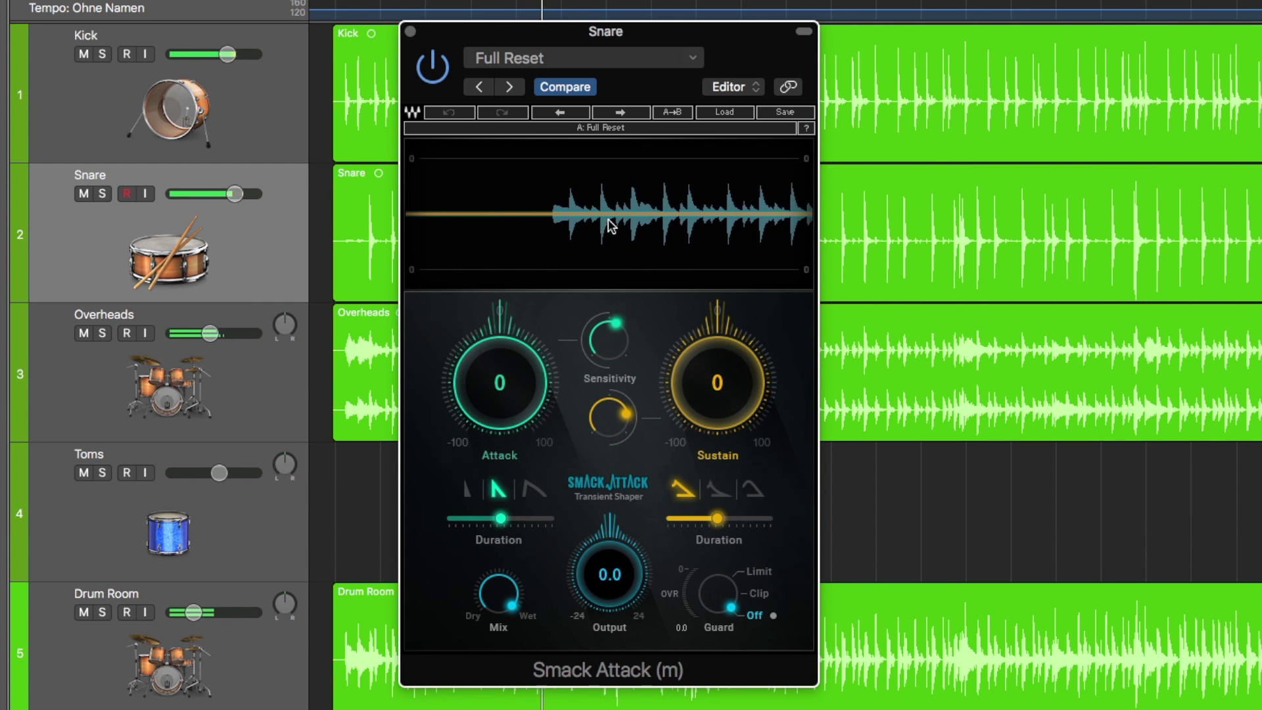
pyautogui.click(544, 407)
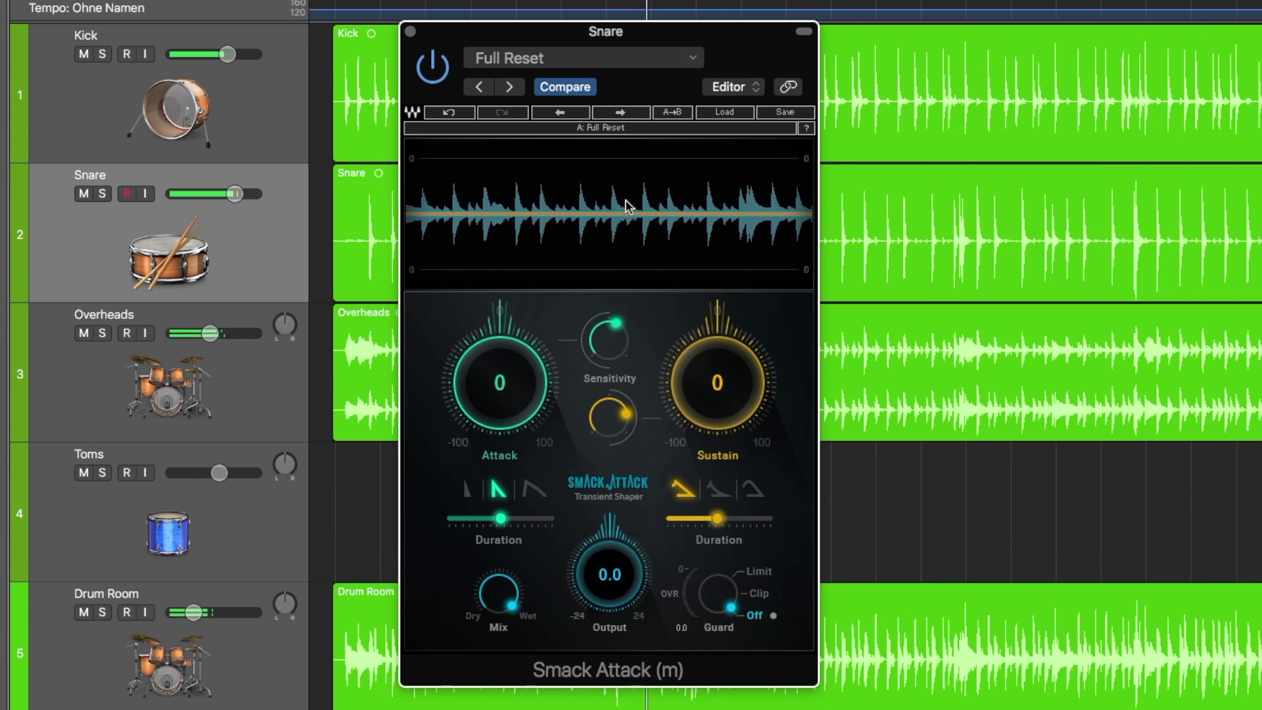
pyautogui.press('space')
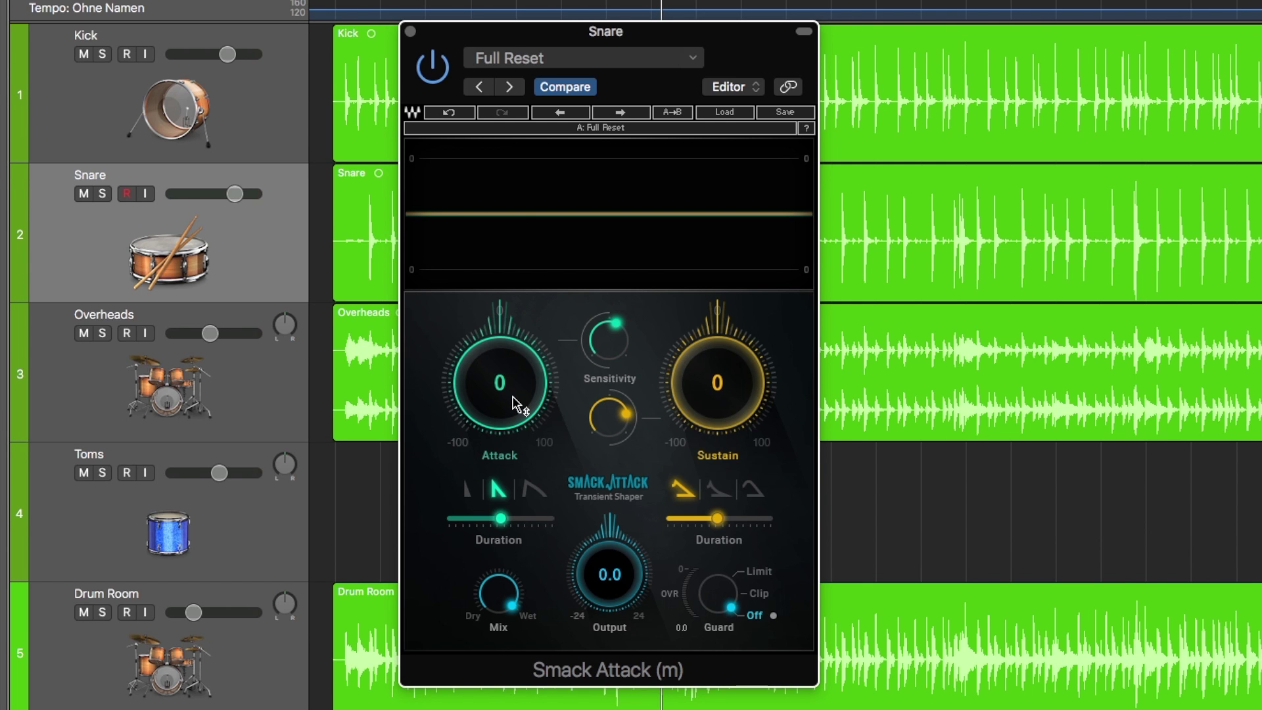
# Set the Attack amount to 1 and the Sustain amount to -1.
pyautogui.moveTo(515, 399)
pyautogui.mouseDown()
pyautogui.moveTo(515, 425)
pyautogui.moveTo(515, 364)
pyautogui.moveTo(512, 396)
pyautogui.mouseUp()
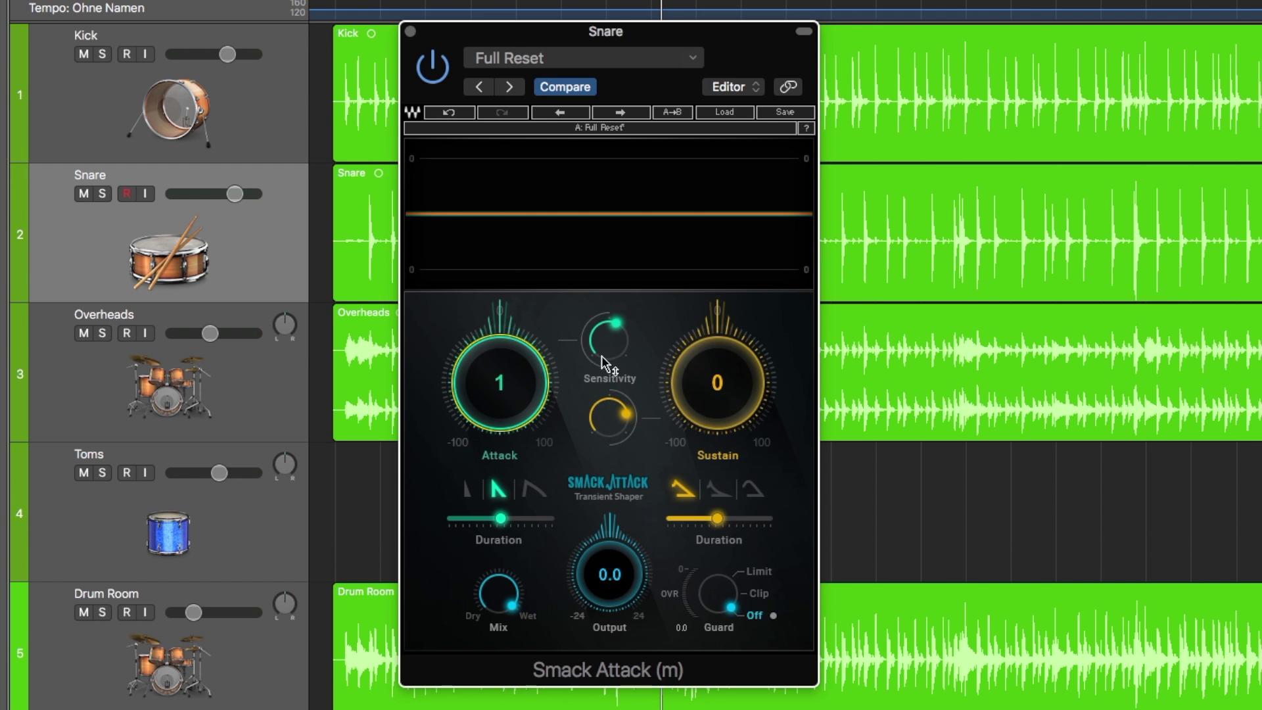
pyautogui.moveTo(611, 352)
pyautogui.moveTo(739, 402); pyautogui.dragTo(739, 406)
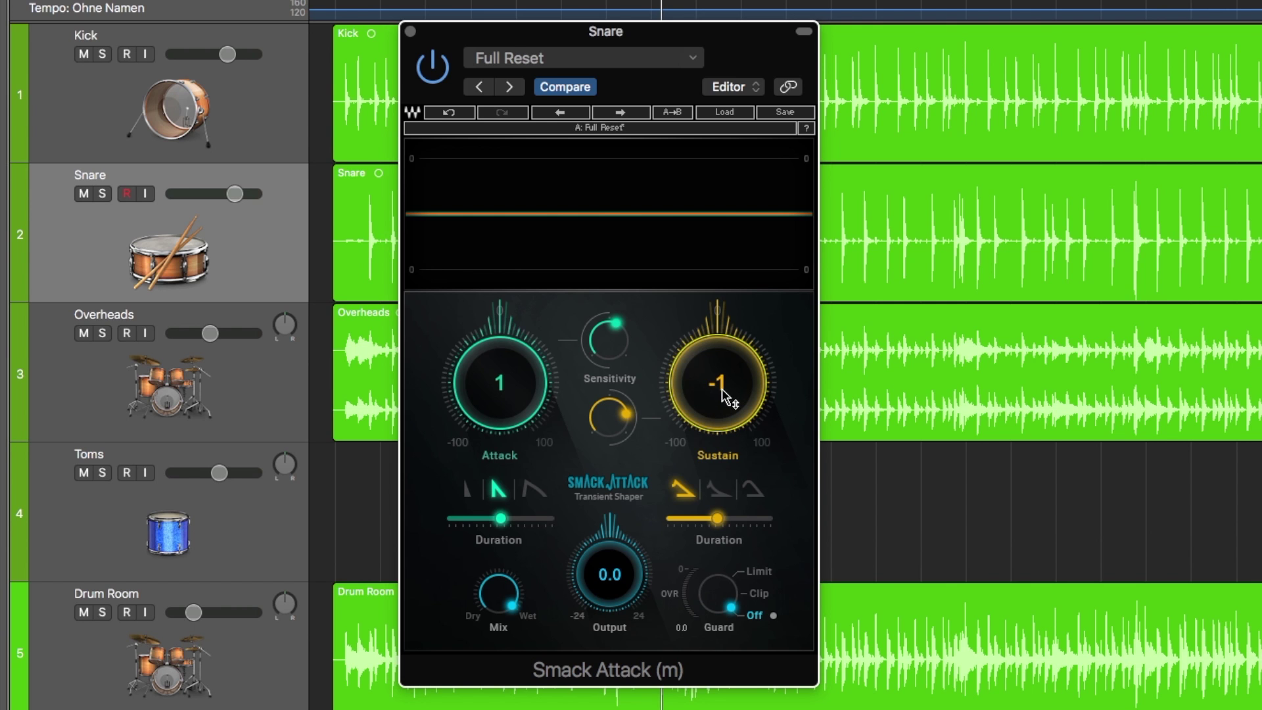
pyautogui.moveTo(613, 418)
pyautogui.moveTo(691, 523)
pyautogui.moveTo(524, 618)
pyautogui.moveTo(609, 405)
# Mute the Kick, Overheads, Toms and Drum Room tracks and start playback of the snare alone.
pyautogui.click(84, 53)
pyautogui.click(83, 333)
pyautogui.click(83, 472)
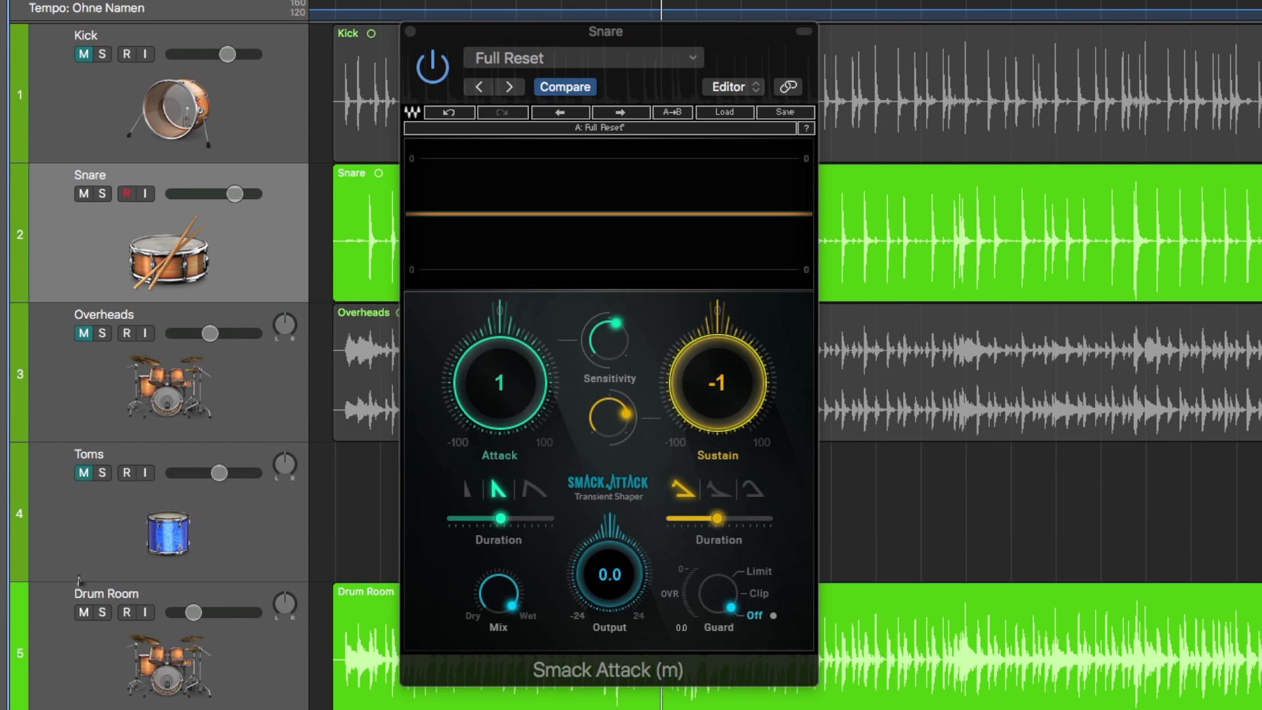
pyautogui.click(84, 612)
pyautogui.press('space')
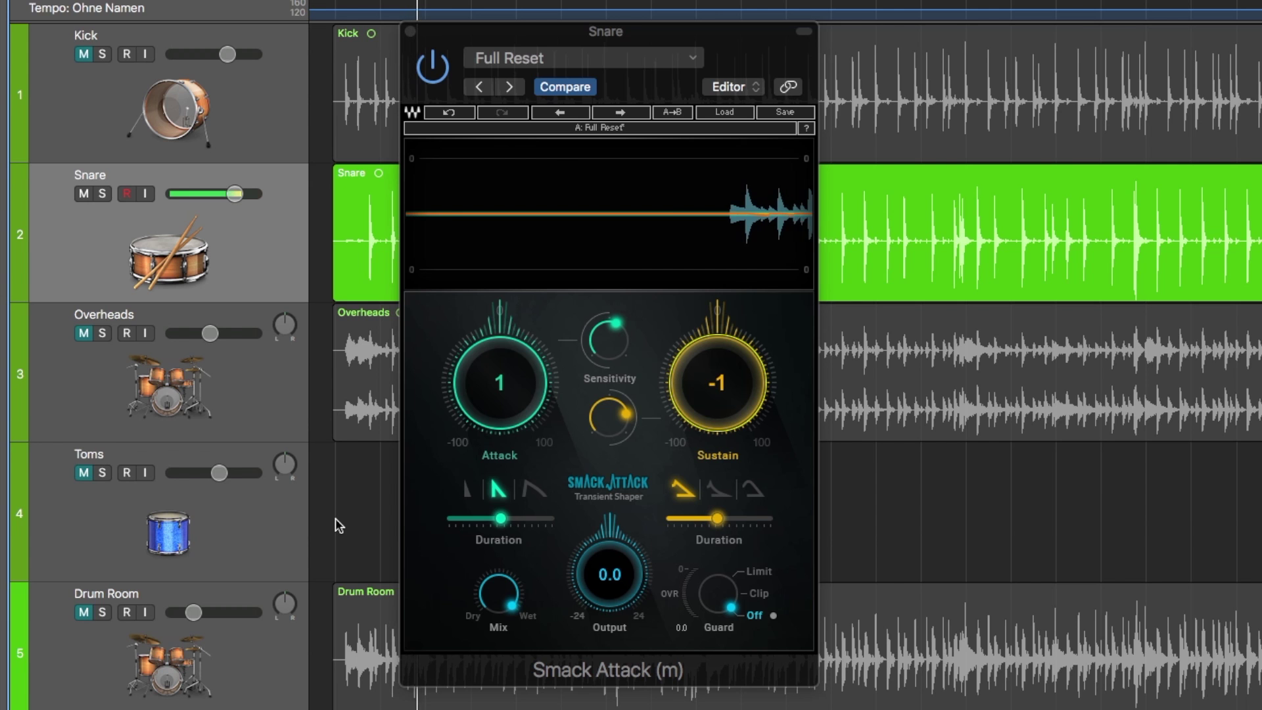
# Sweep the Attack and Sustain amounts up and down while the snare plays, and return both to 0.
pyautogui.click(506, 366)
pyautogui.moveTo(506, 365); pyautogui.dragTo(501, 270)
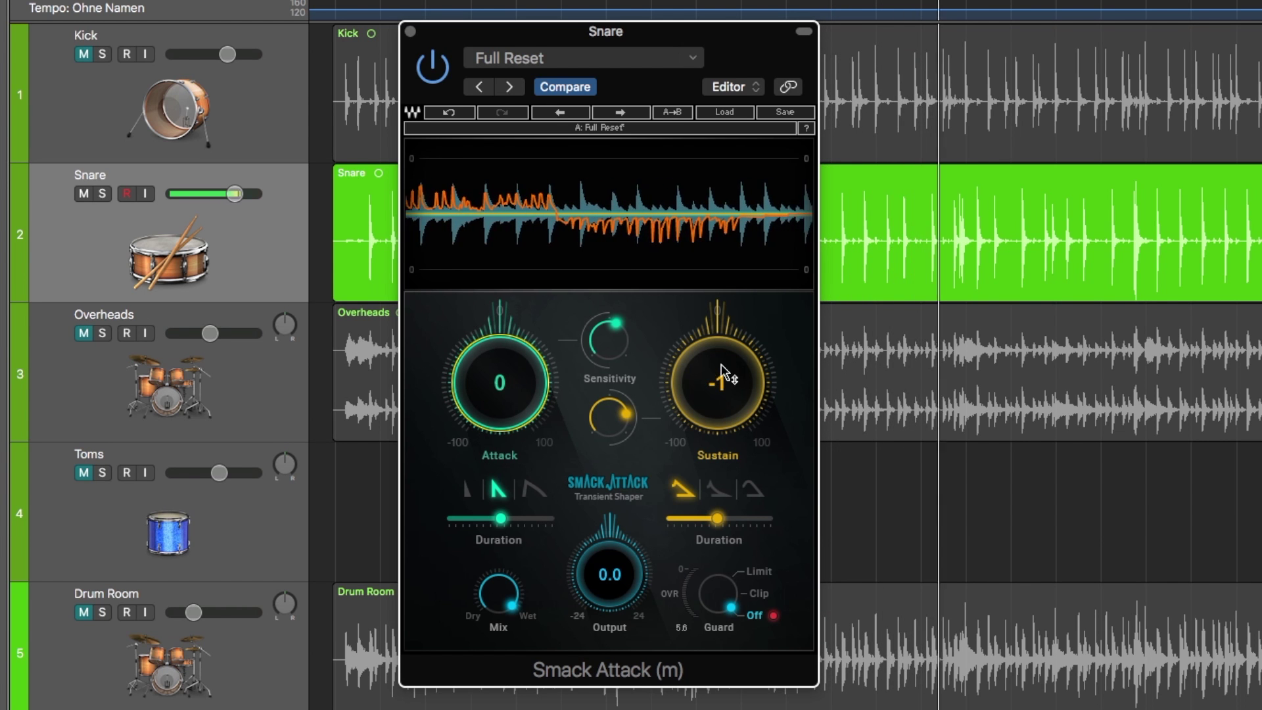
pyautogui.moveTo(705, 363); pyautogui.dragTo(705, 306)
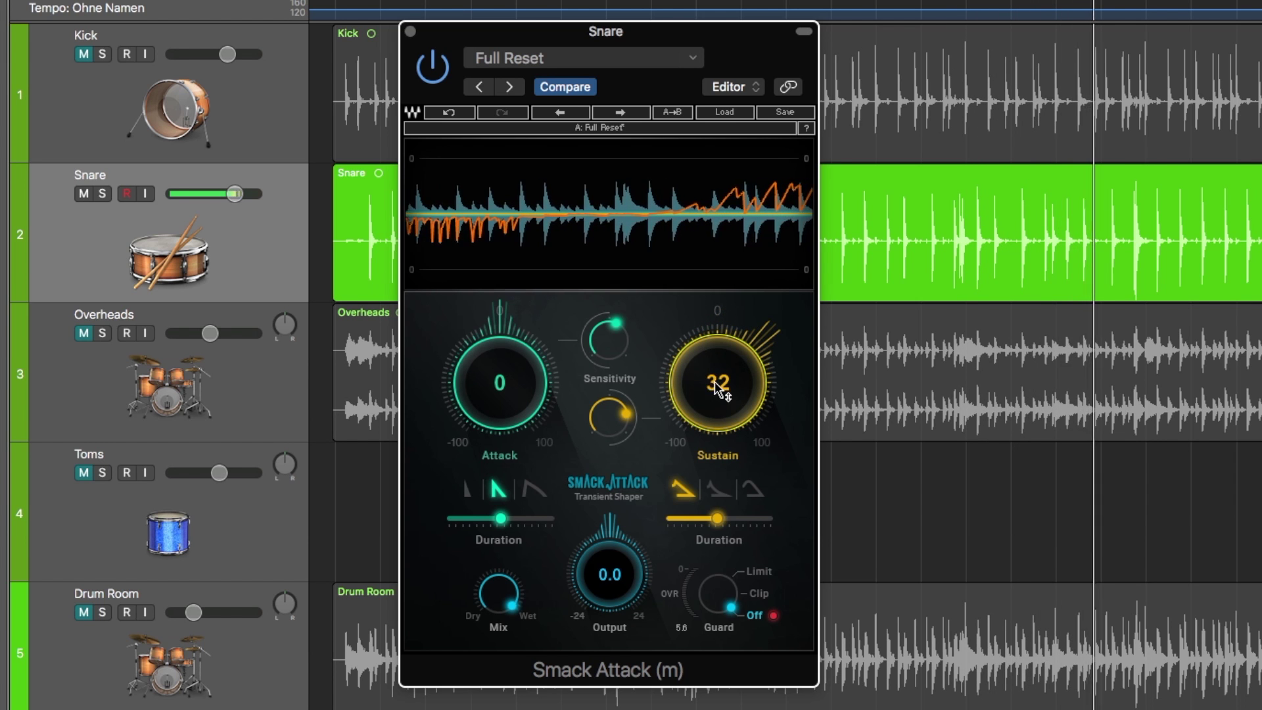
pyautogui.moveTo(718, 388); pyautogui.dragTo(719, 397)
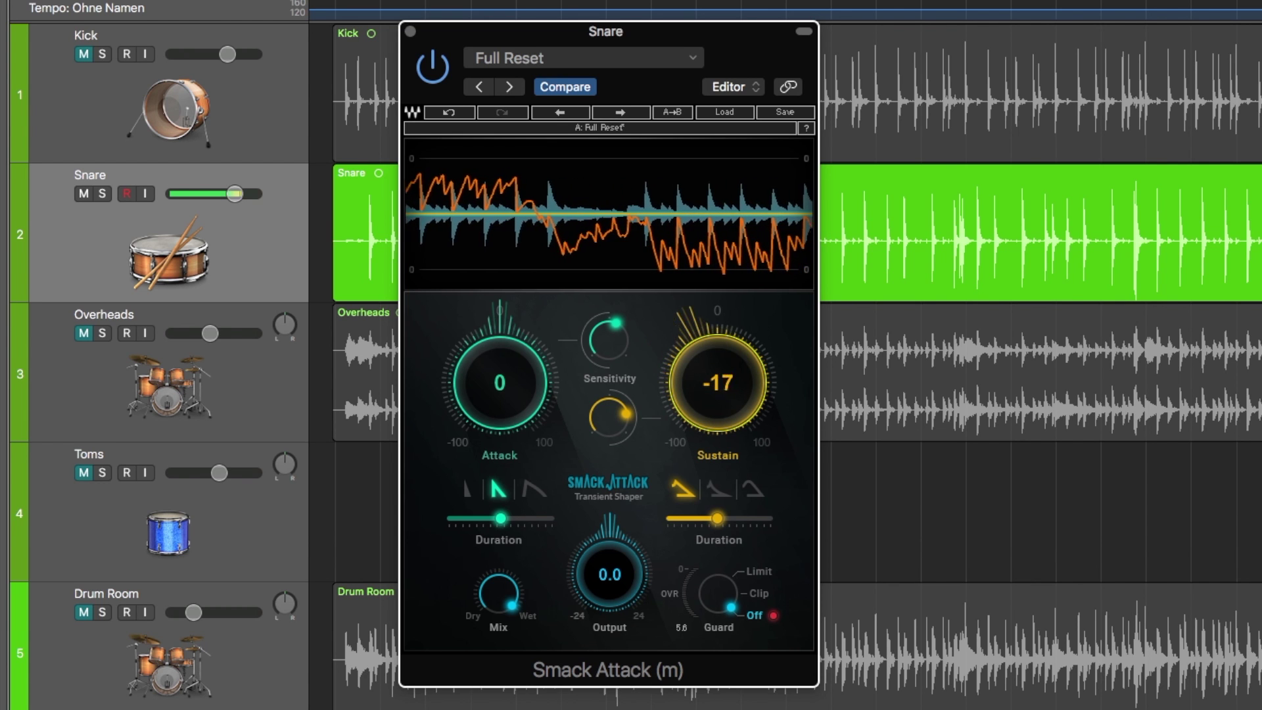
pyautogui.moveTo(716, 385); pyautogui.dragTo(717, 340)
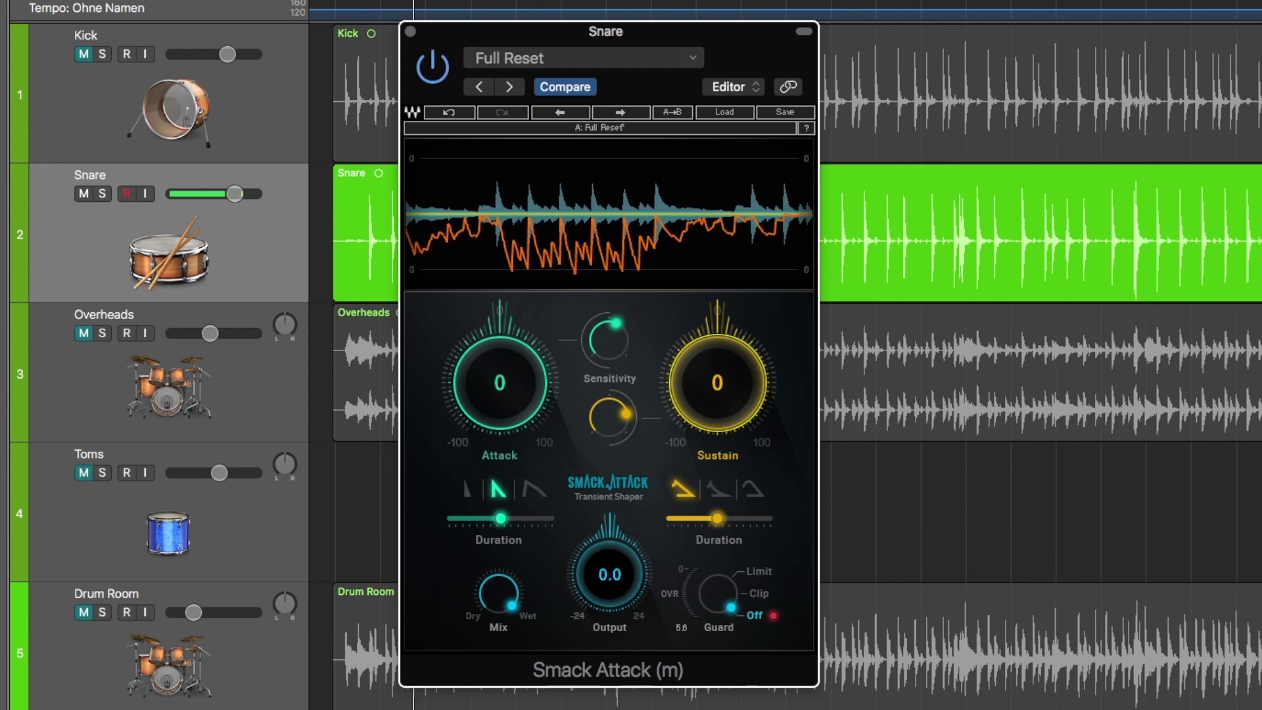
# Raise Attack to 35 with a longer attack duration, audition all three attack shapes and settle on the middle one.
pyautogui.click(468, 490)
pyautogui.moveTo(500, 364); pyautogui.dragTo(499, 355)
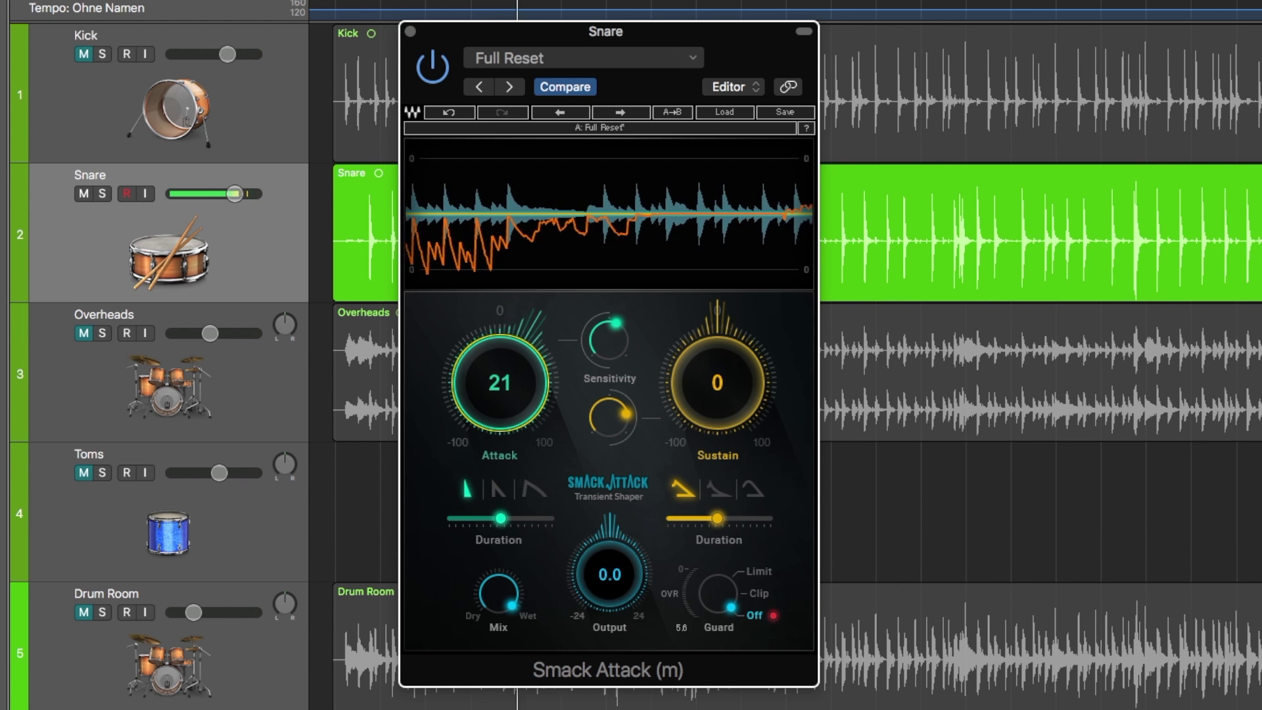
pyautogui.click(529, 491)
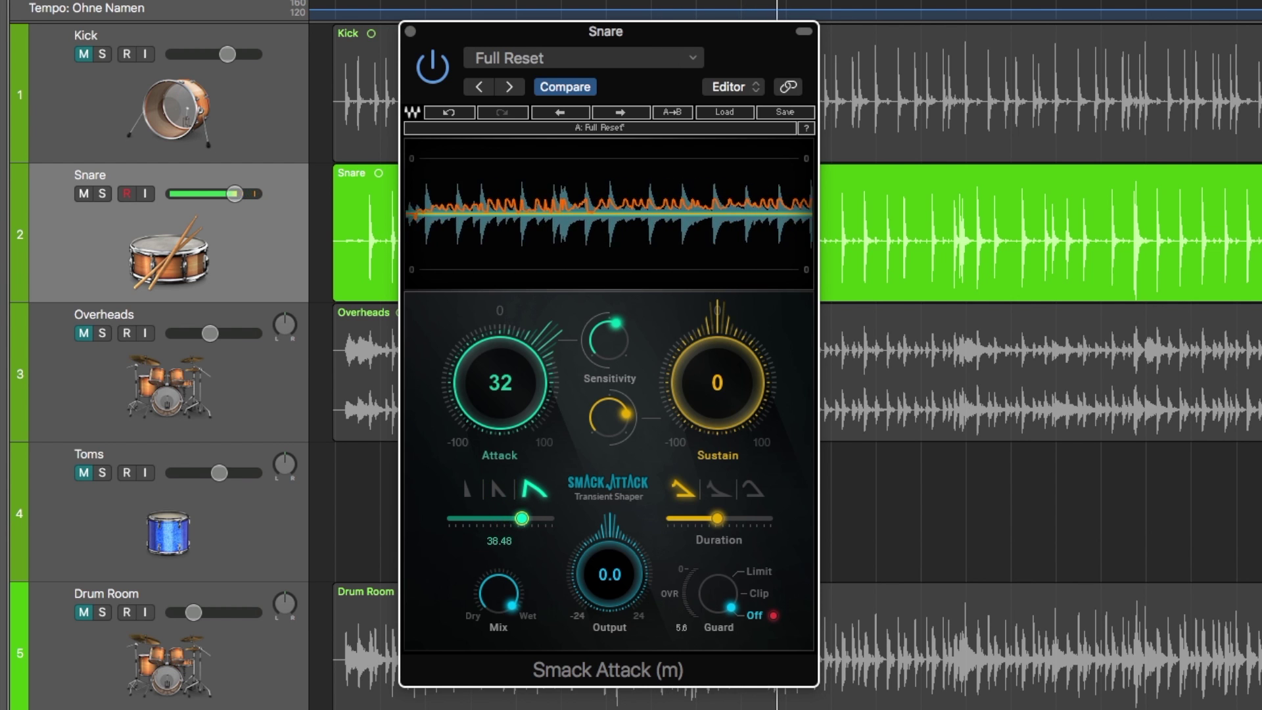
pyautogui.scroll(3, 500, 387)
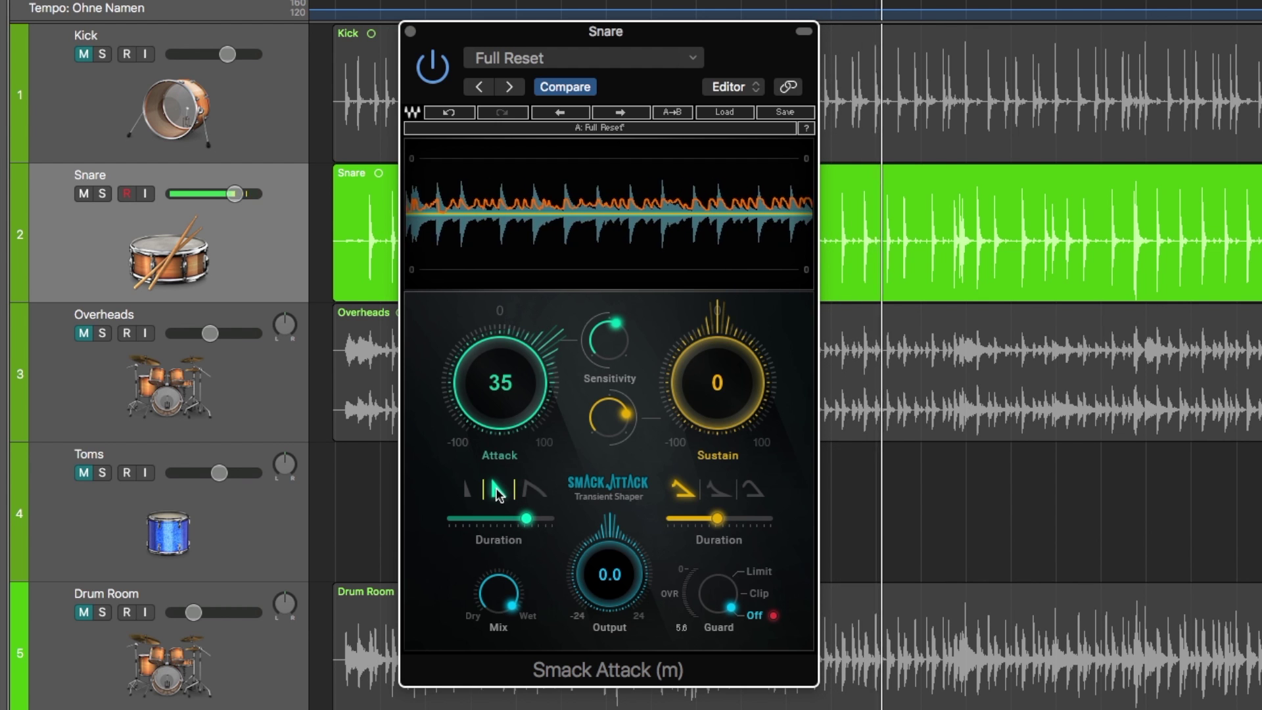
pyautogui.click(472, 491)
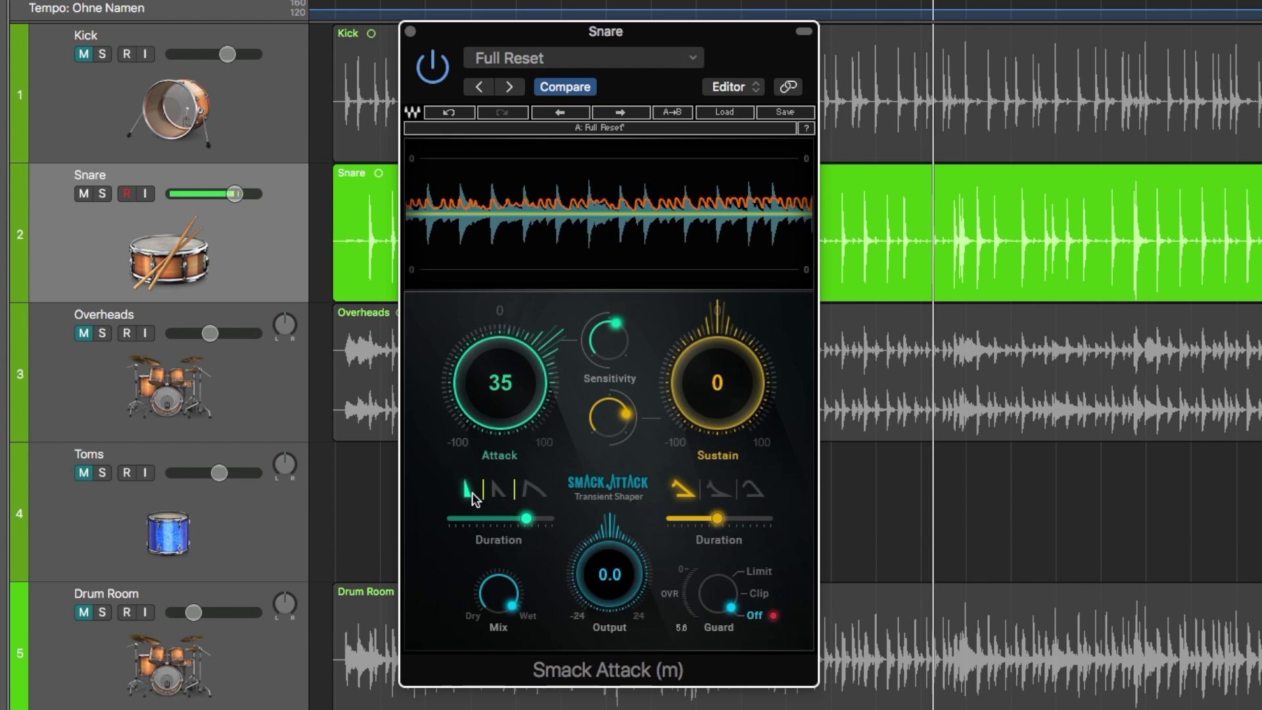
pyautogui.click(498, 493)
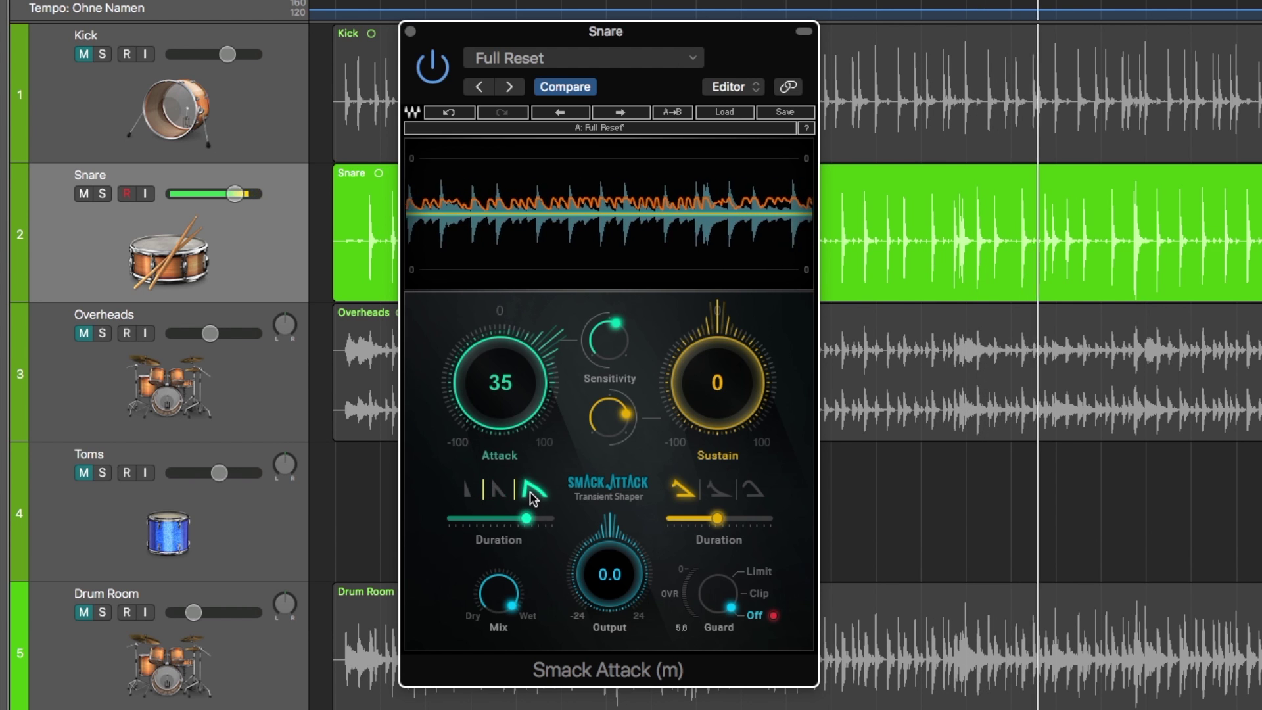
pyautogui.click(529, 491)
pyautogui.click(499, 493)
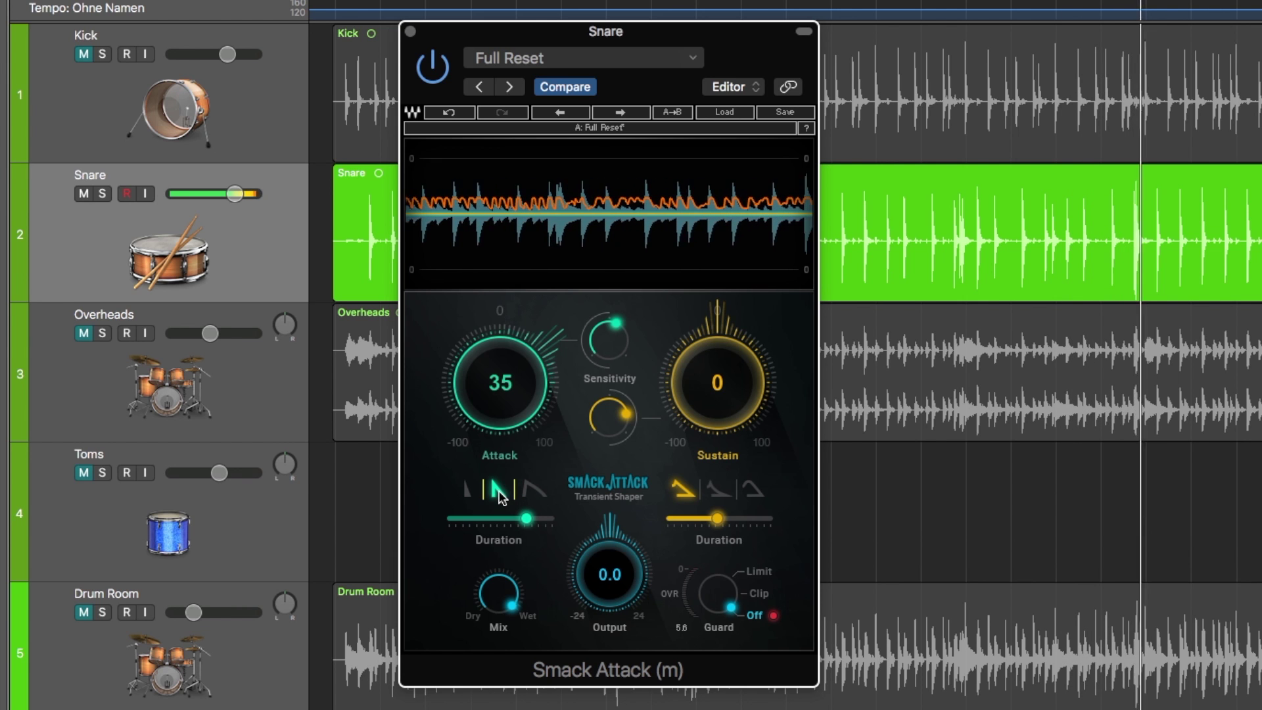
# Lower Attack to 2, raise Sustain to 36, and audition the three sustain shapes with a longer sustain duration.
pyautogui.moveTo(515, 424); pyautogui.dragTo(515, 464)
pyautogui.moveTo(723, 388); pyautogui.dragTo(723, 354)
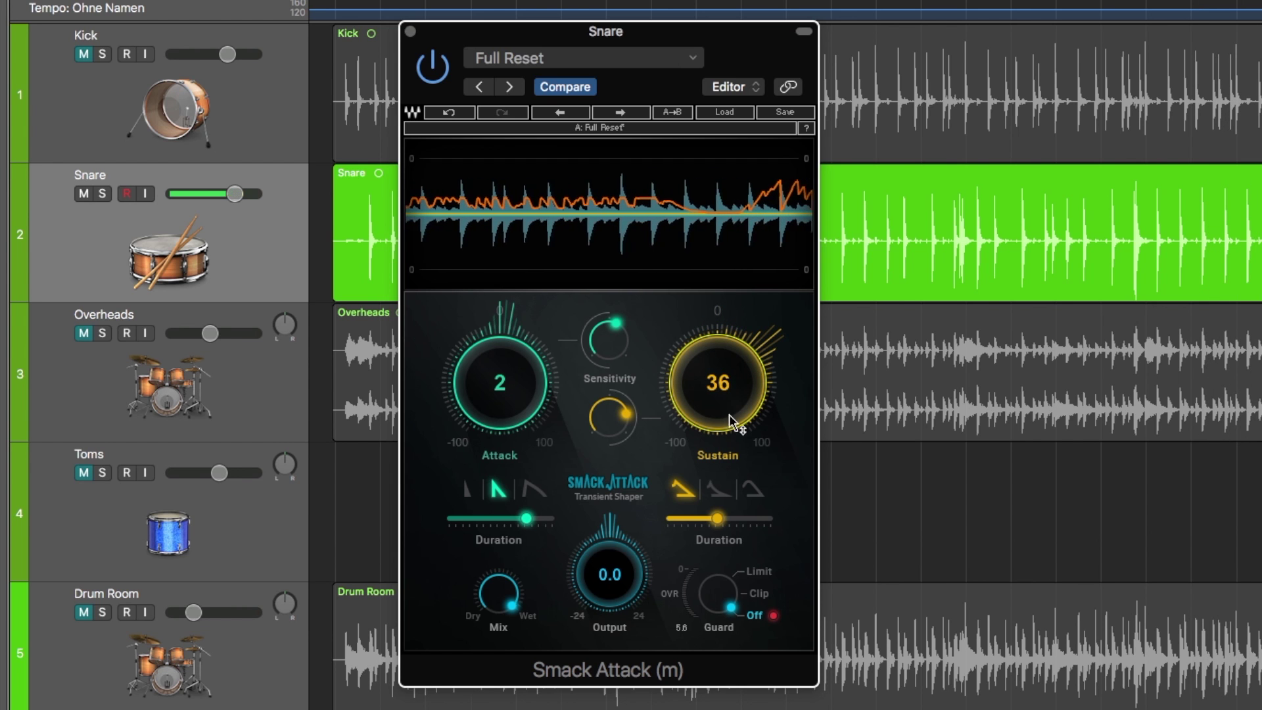
pyautogui.click(717, 493)
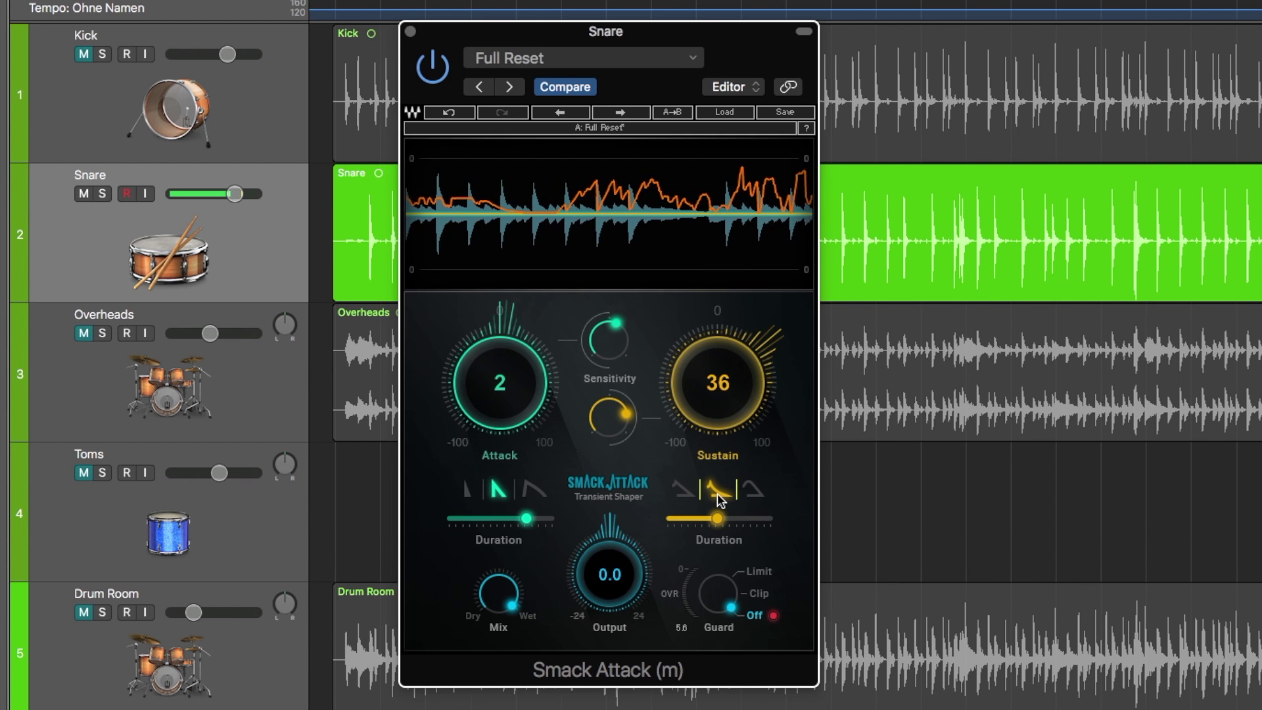
pyautogui.click(753, 492)
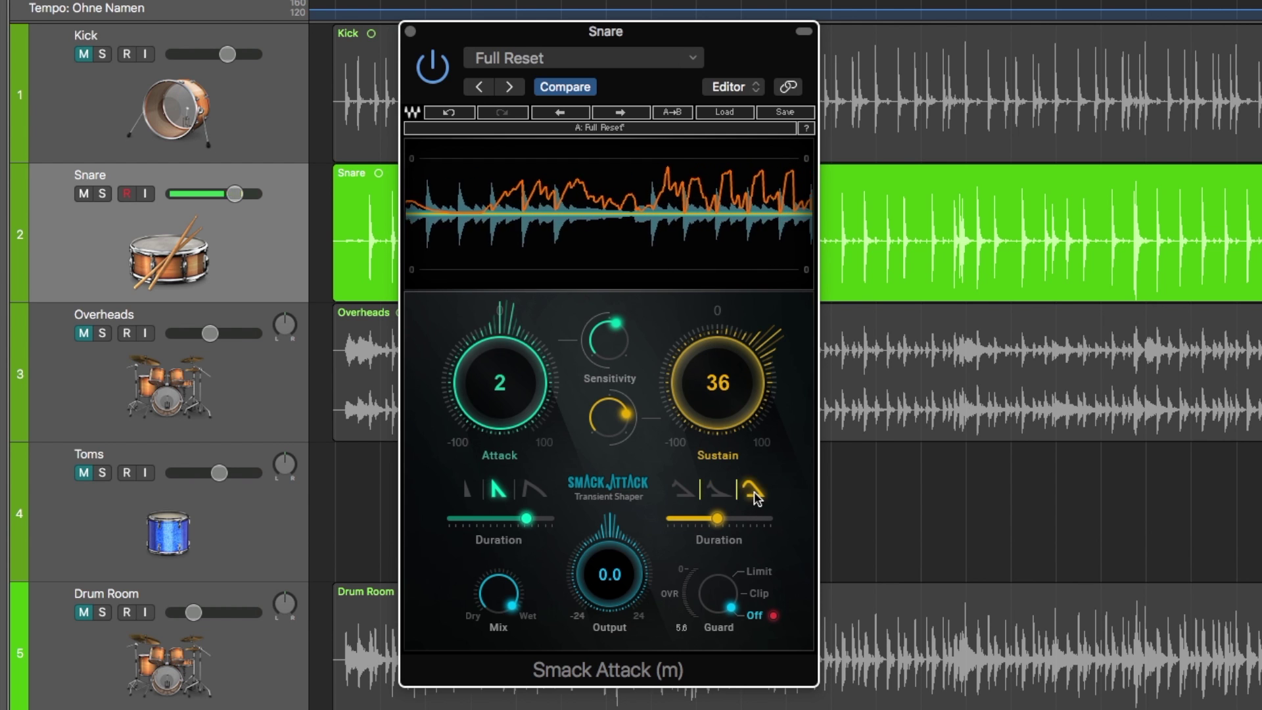
pyautogui.click(716, 496)
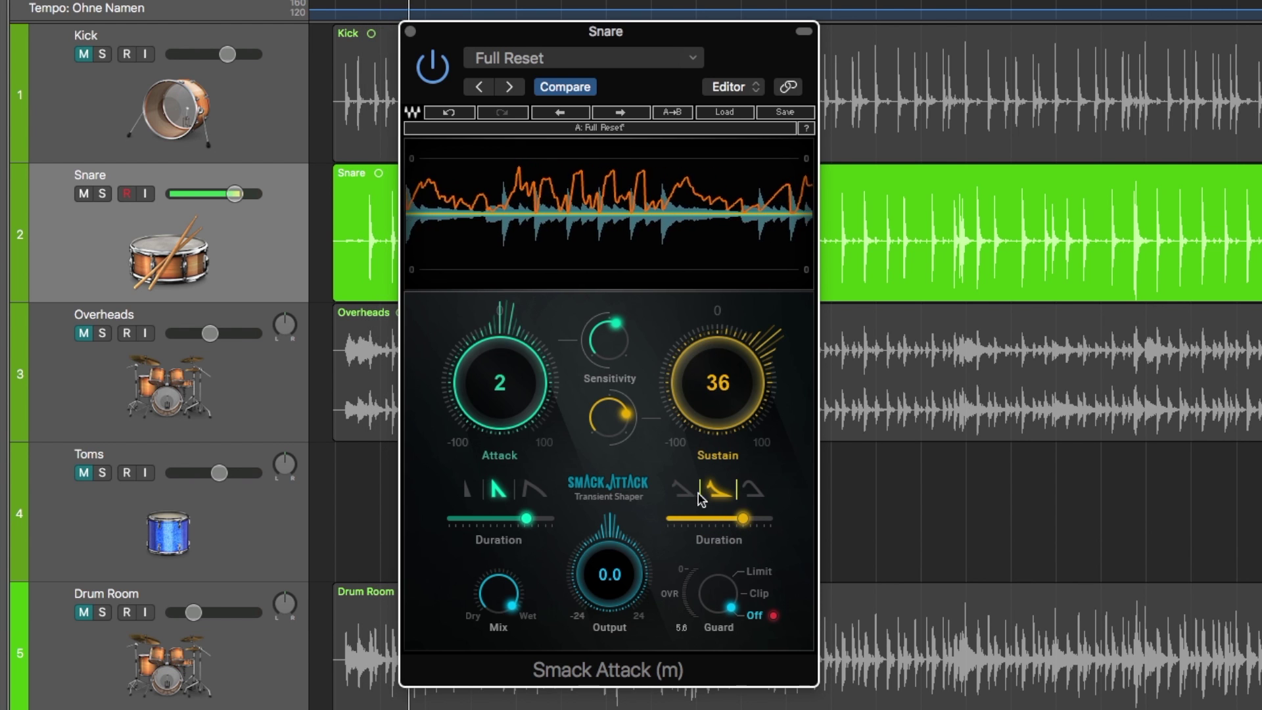
pyautogui.click(683, 492)
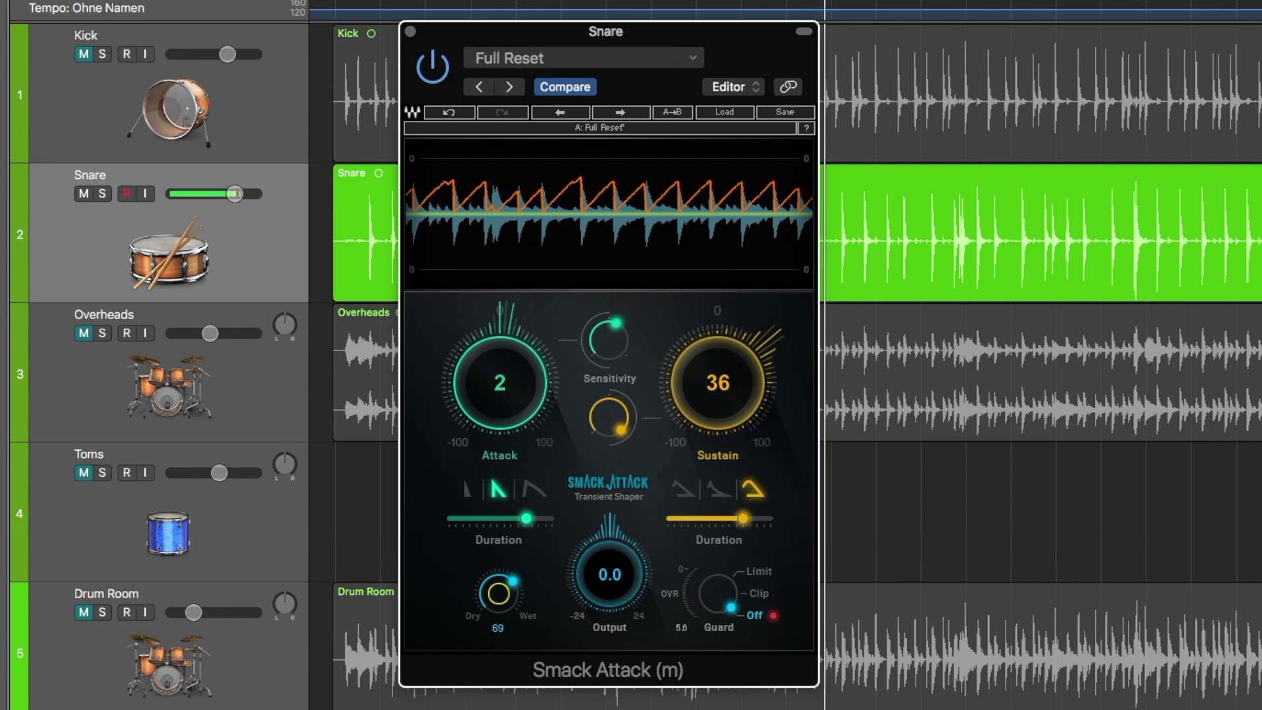
# Sweep the Mix down to 5 and back to fully wet, and set the Guard to Limit.
pyautogui.moveTo(499, 592); pyautogui.dragTo(501, 648)
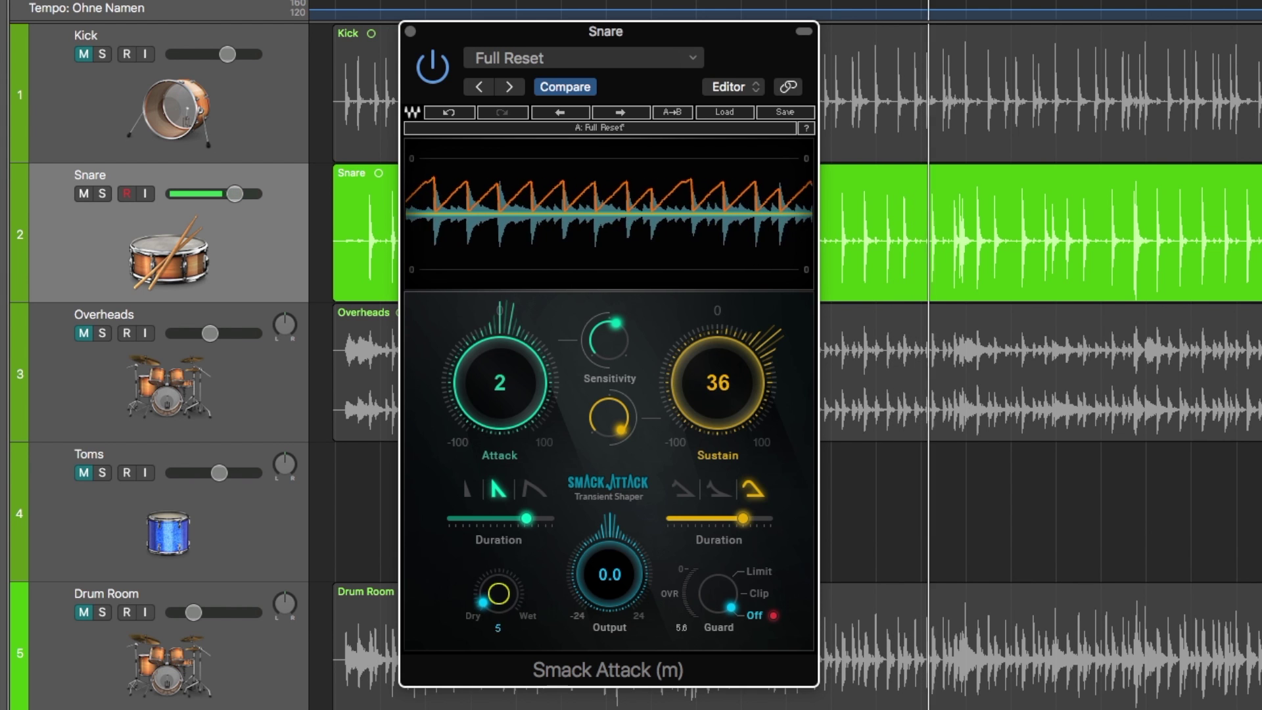
pyautogui.moveTo(501, 648); pyautogui.dragTo(496, 566)
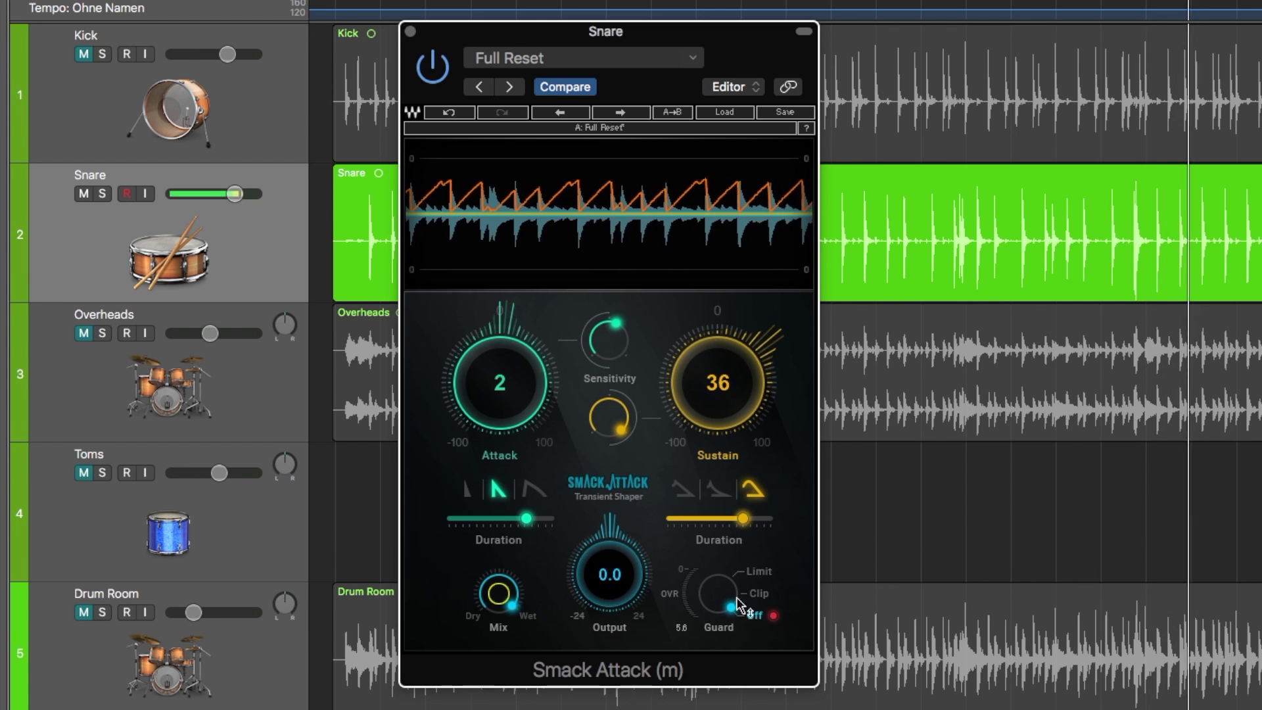
pyautogui.click(752, 576)
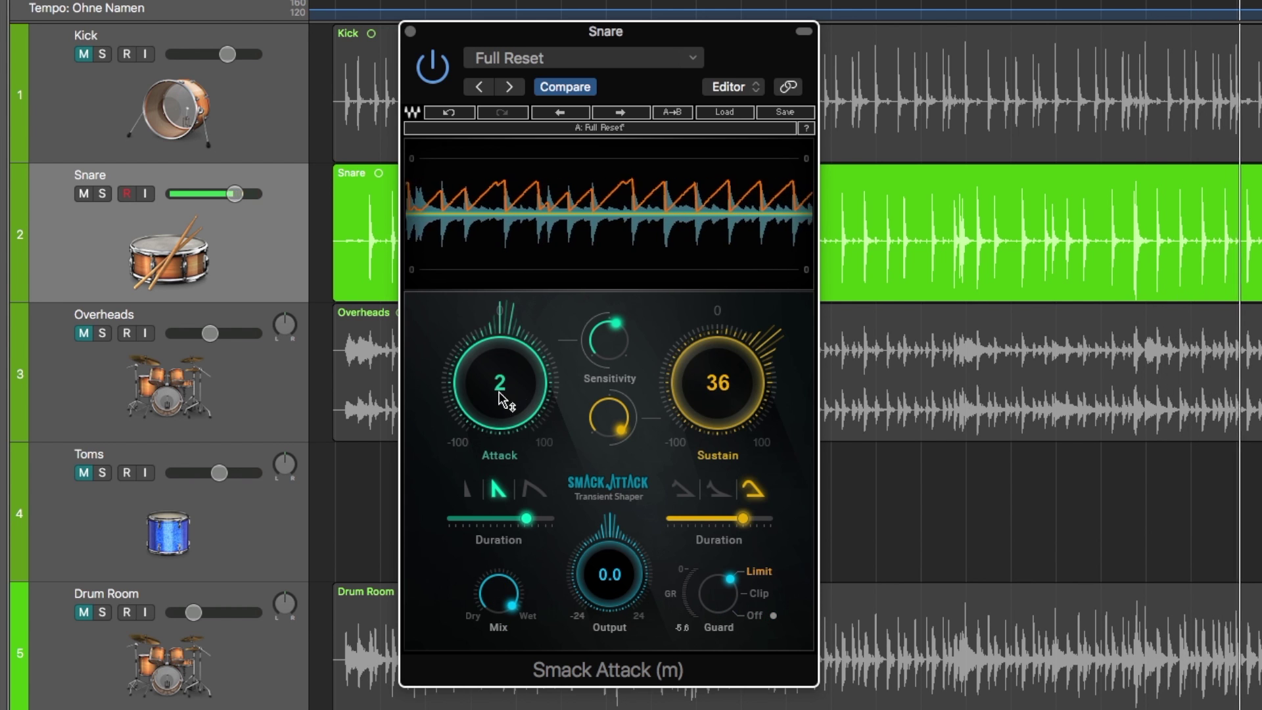
# Raise Attack to 56, compare the Guard's Clip mode with Limit, keep Limit, and stop playback.
pyautogui.moveTo(506, 395); pyautogui.dragTo(506, 385)
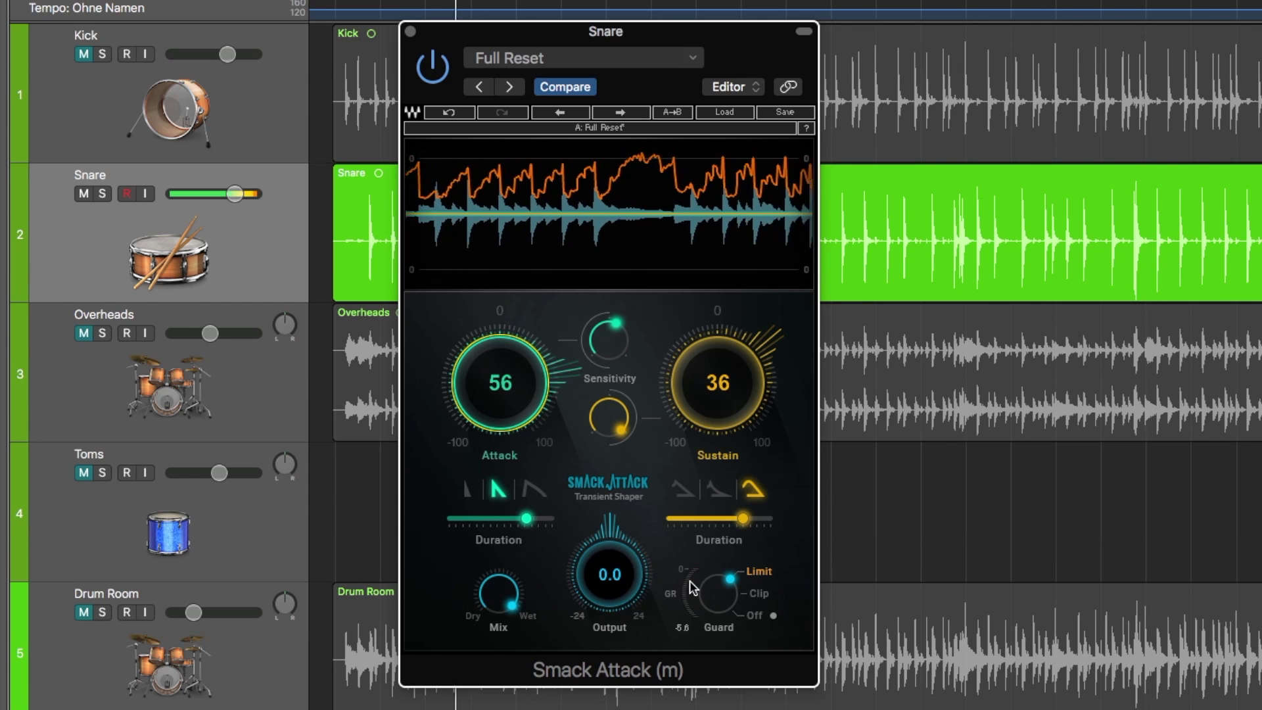
pyautogui.click(759, 592)
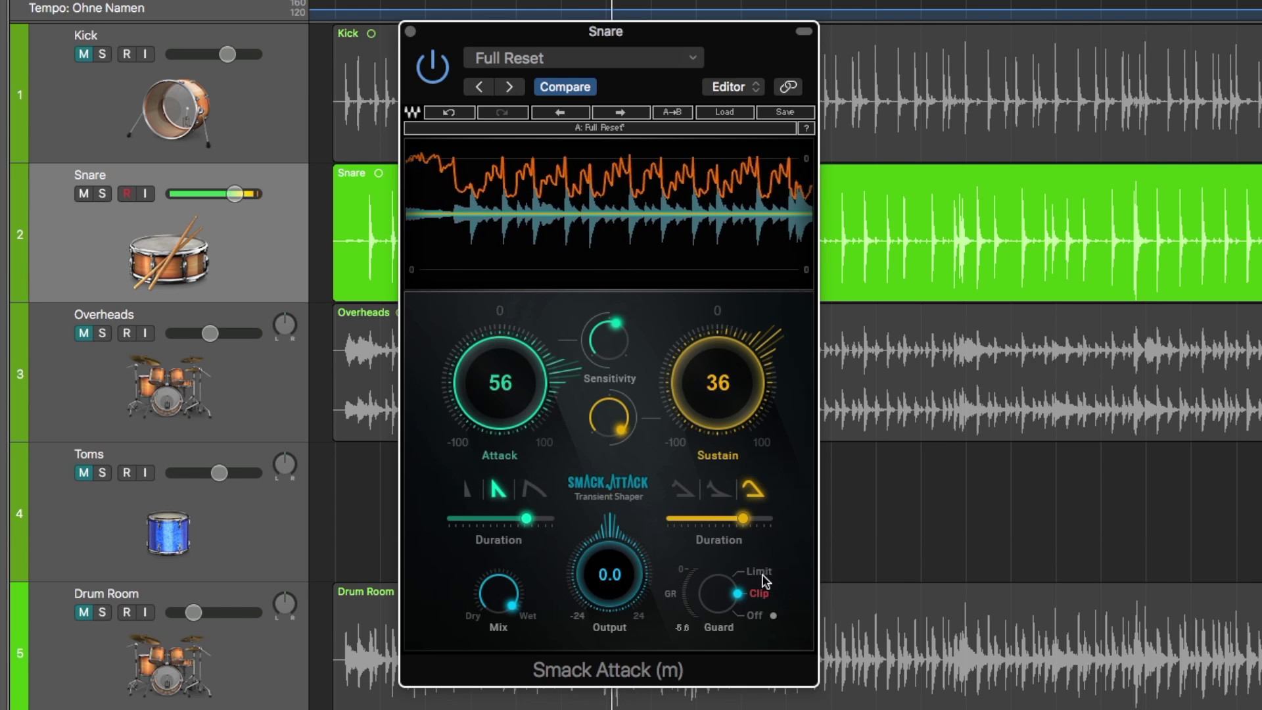
pyautogui.click(755, 573)
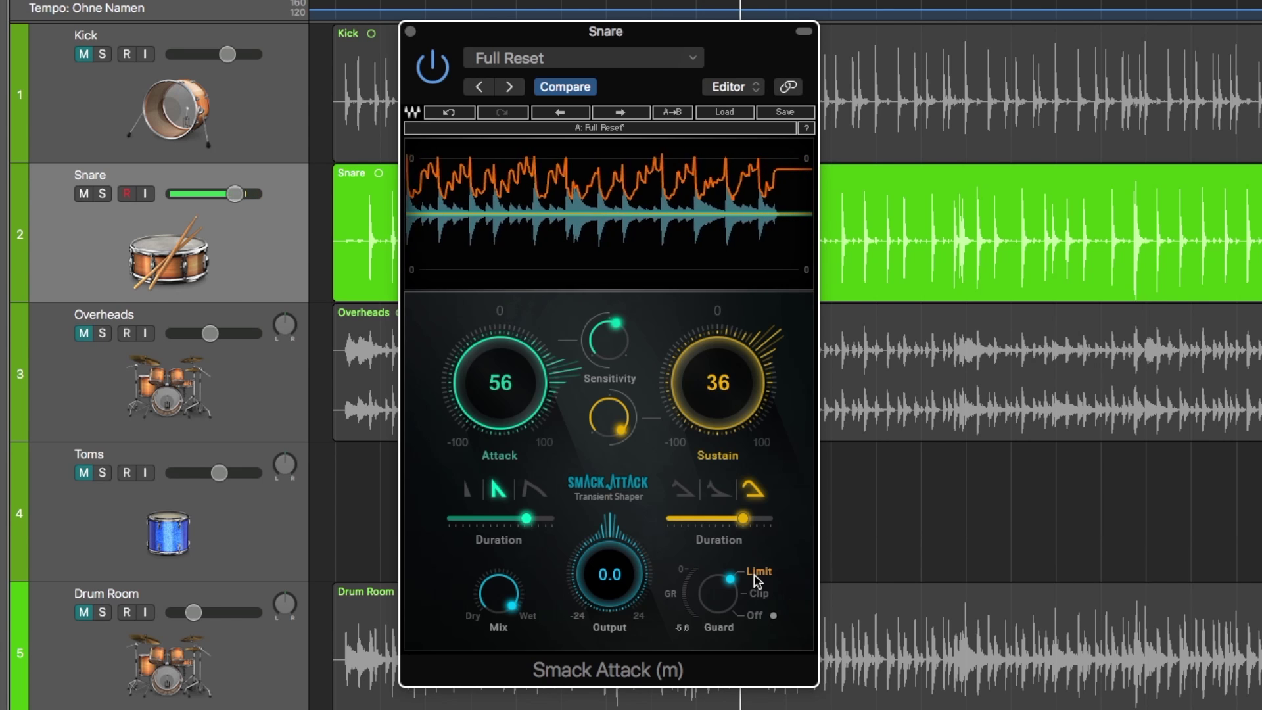
pyautogui.press('space')
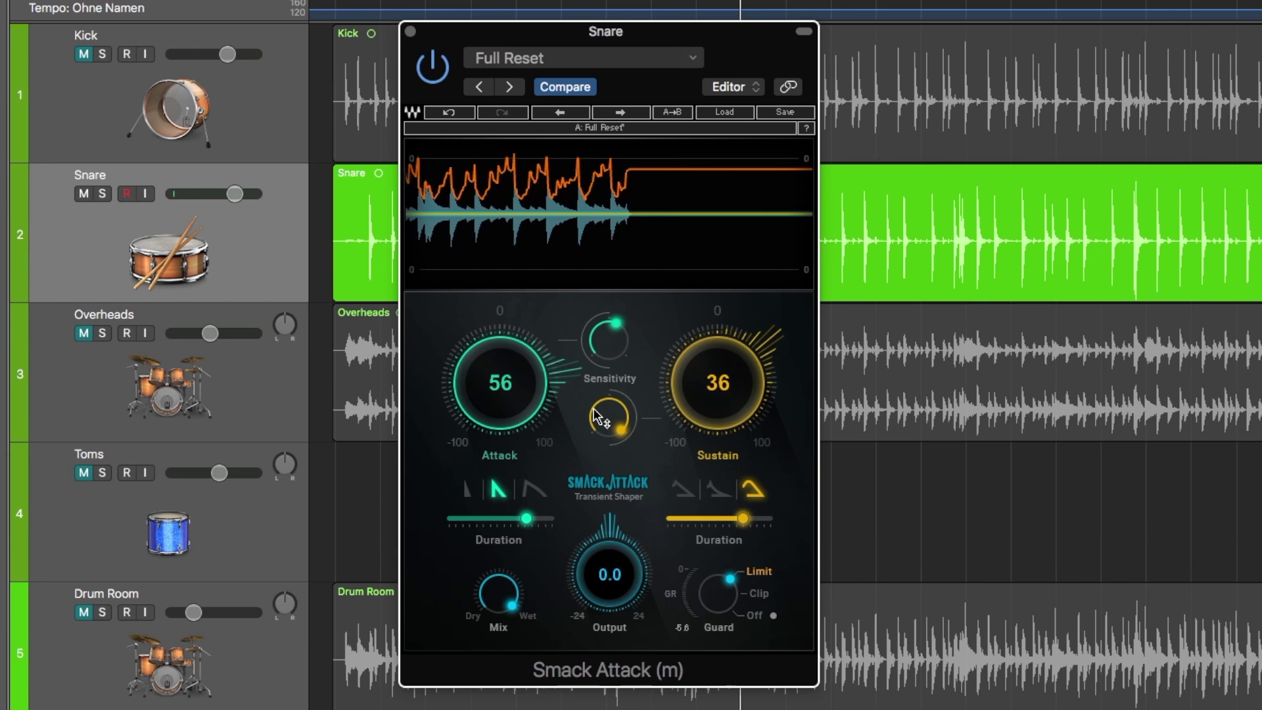
# Paste the copied plug-in settings into Smack Attack, giving Attack 22, Sustain -10 and Guard Limit.
pyautogui.click(593, 63)
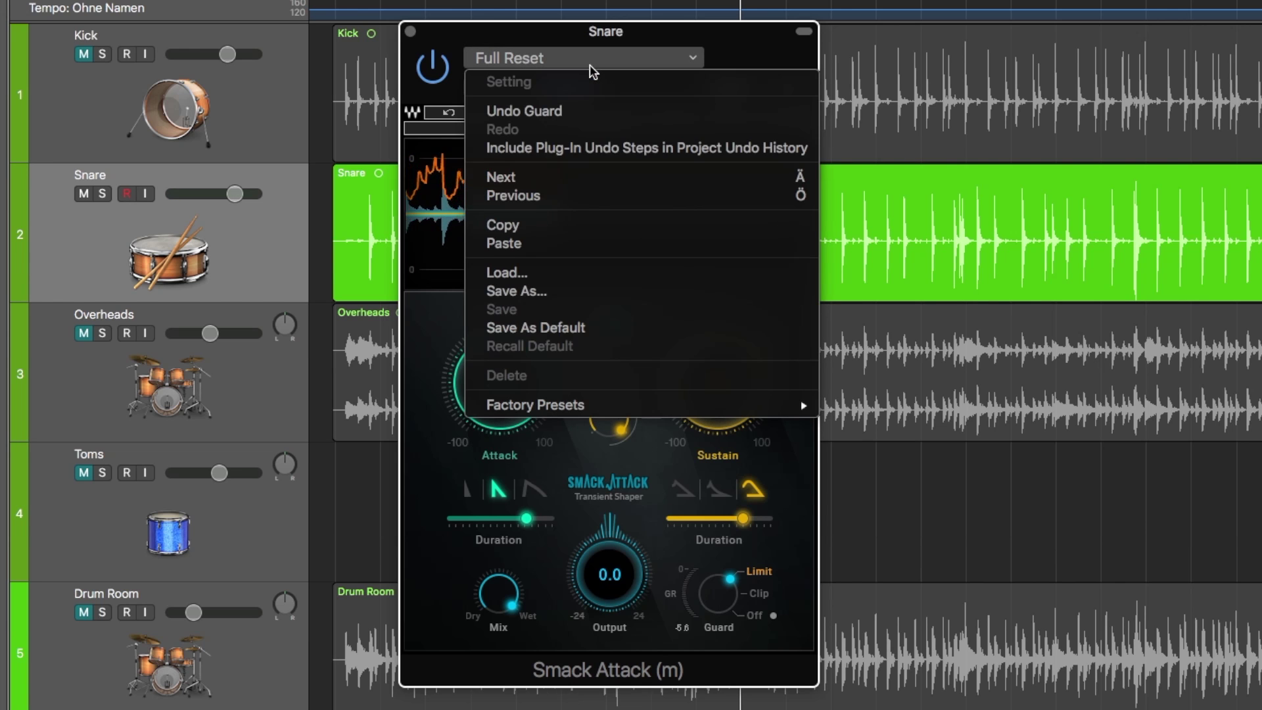
pyautogui.click(535, 246)
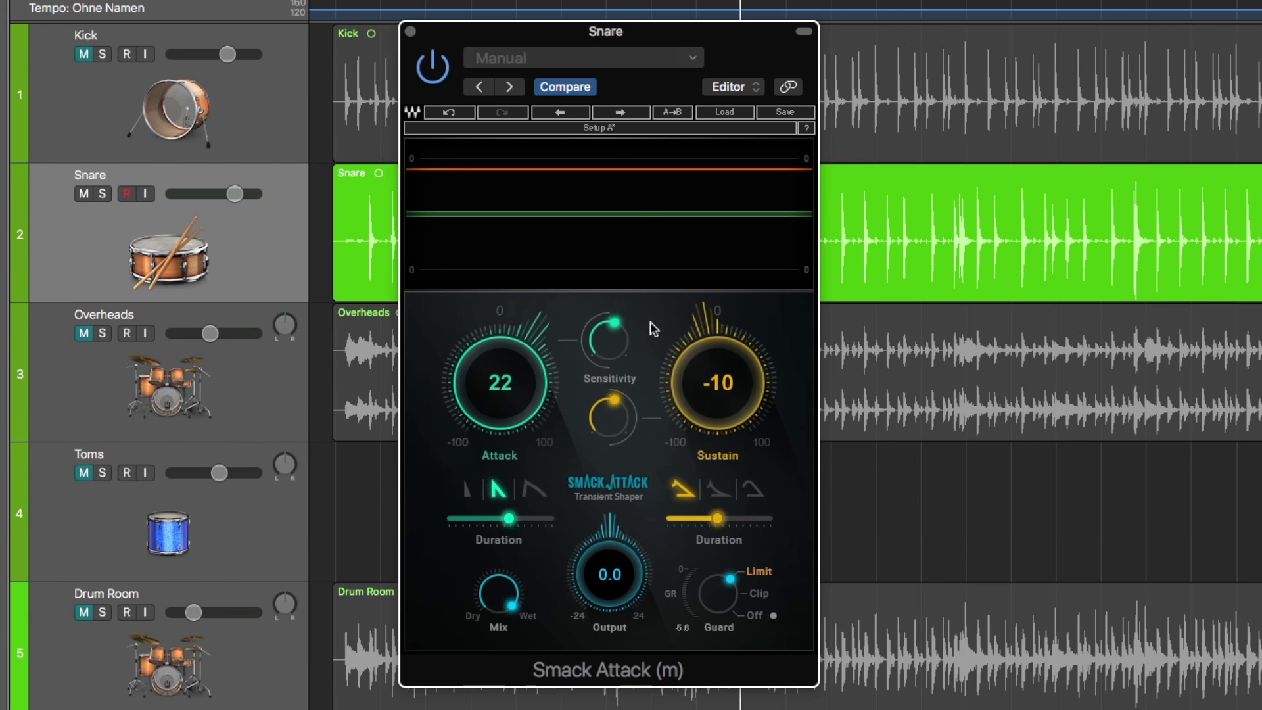
pyautogui.moveTo(621, 347)
pyautogui.moveTo(499, 593)
# Play the snare alone and compare it with Smack Attack bypassed and re-enabled.
pyautogui.press('space')
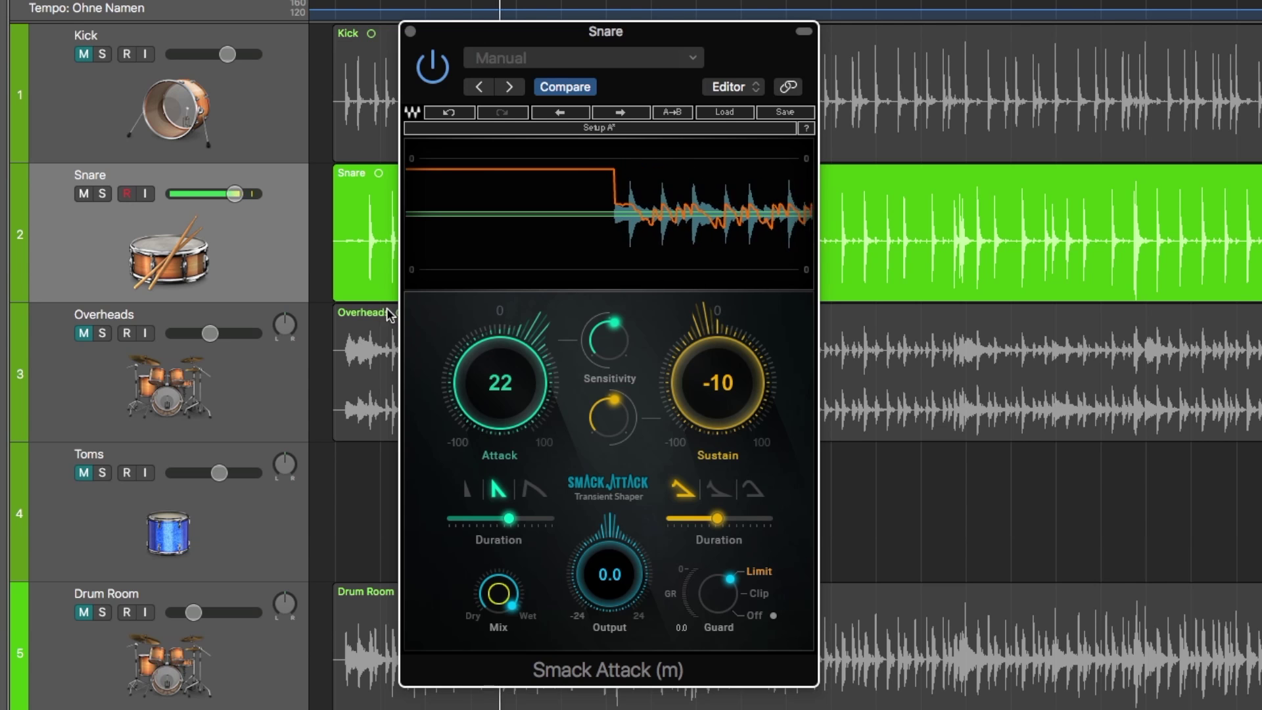
pyautogui.click(432, 72)
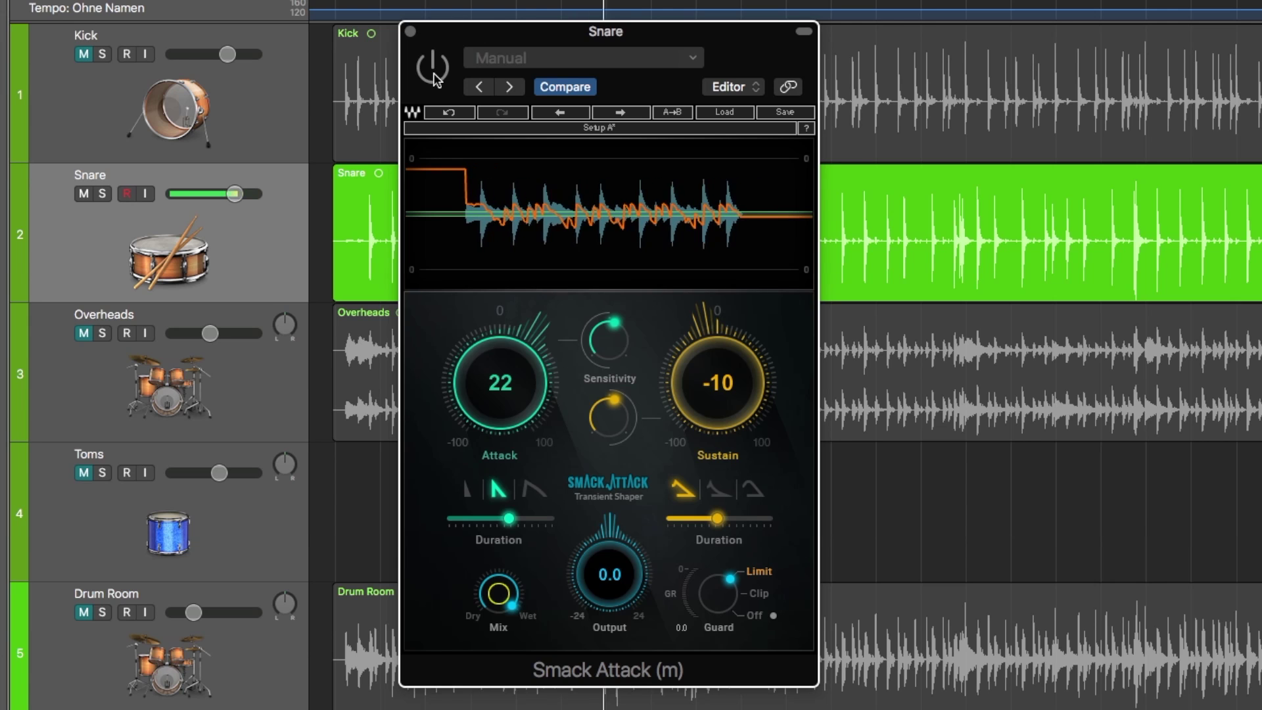
pyautogui.click(433, 72)
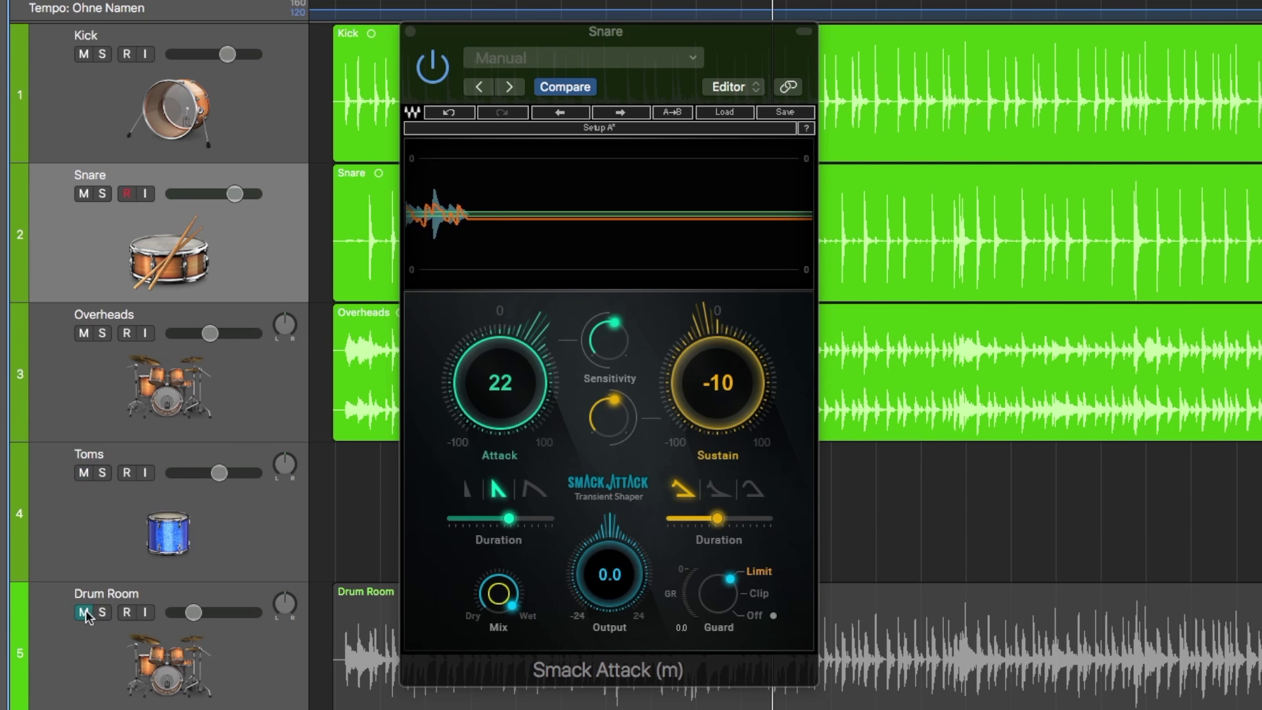
# Unmute the Drum Room track.
pyautogui.click(85, 611)
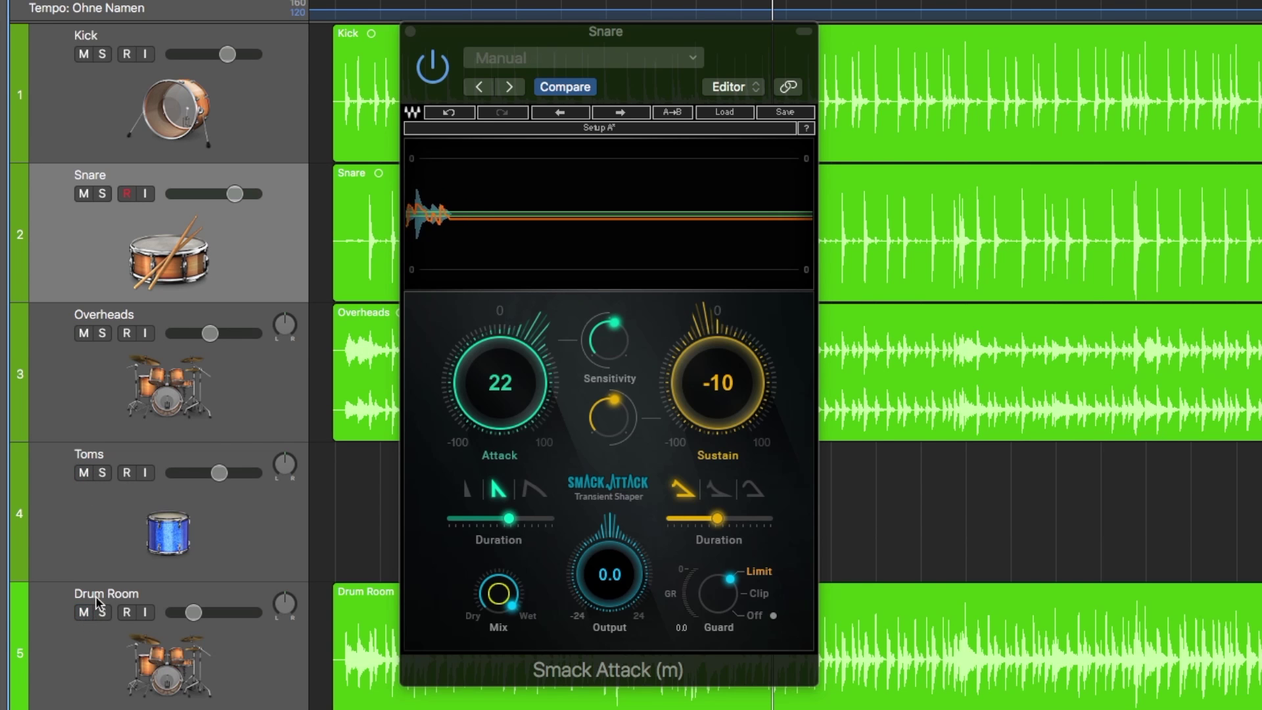
# Play the full drum mix and compare the snare with Smack Attack bypassed and enabled, leaving the plug-in enabled.
pyautogui.click(438, 77)
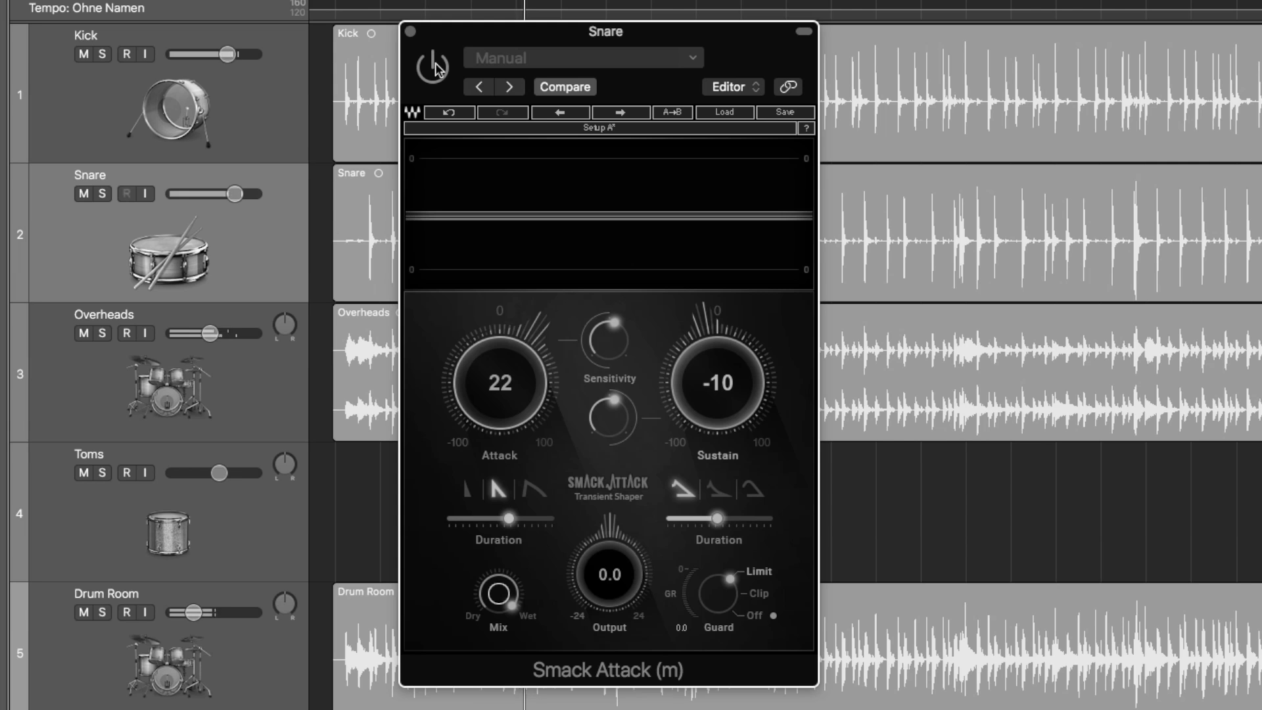
pyautogui.click(435, 68)
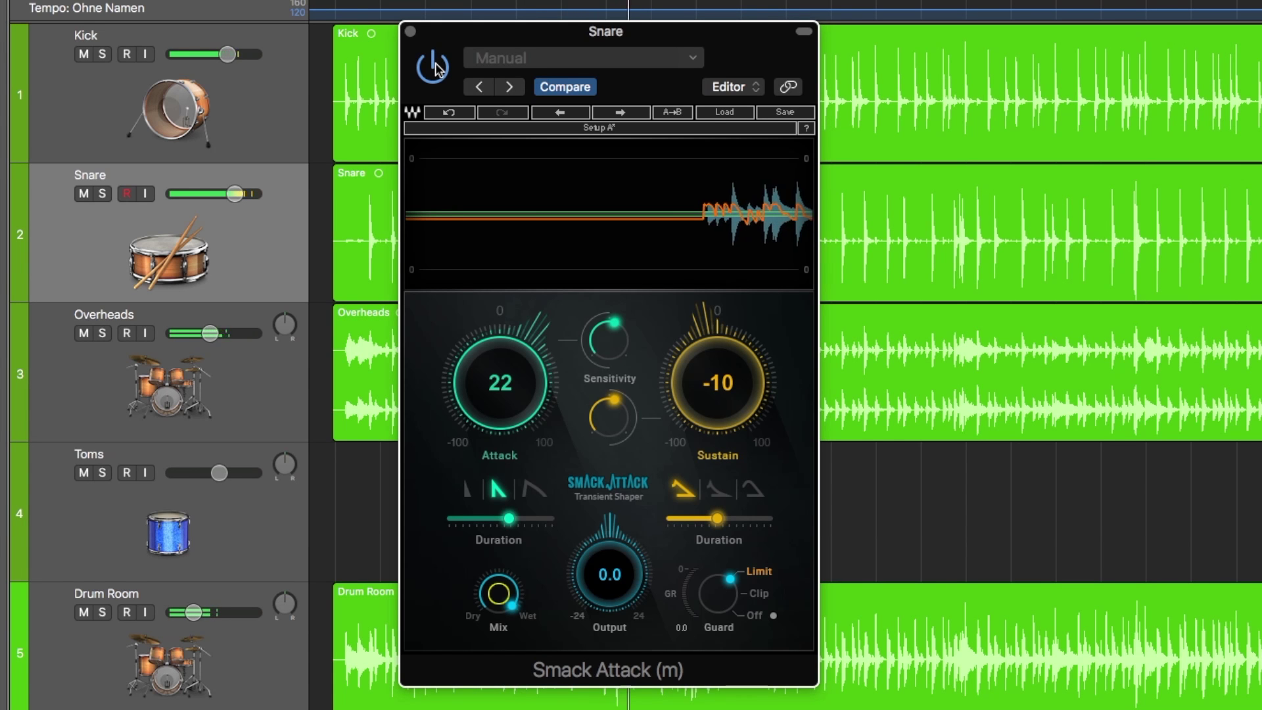
pyautogui.click(435, 68)
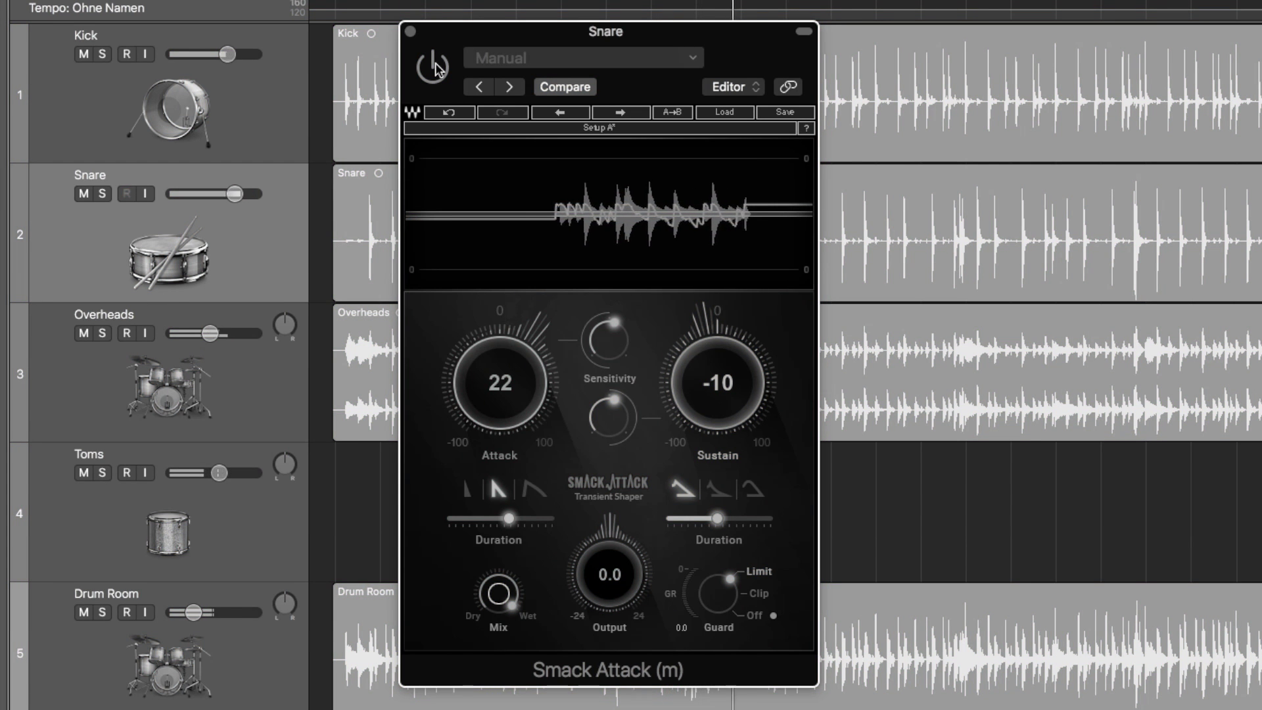
pyautogui.click(435, 68)
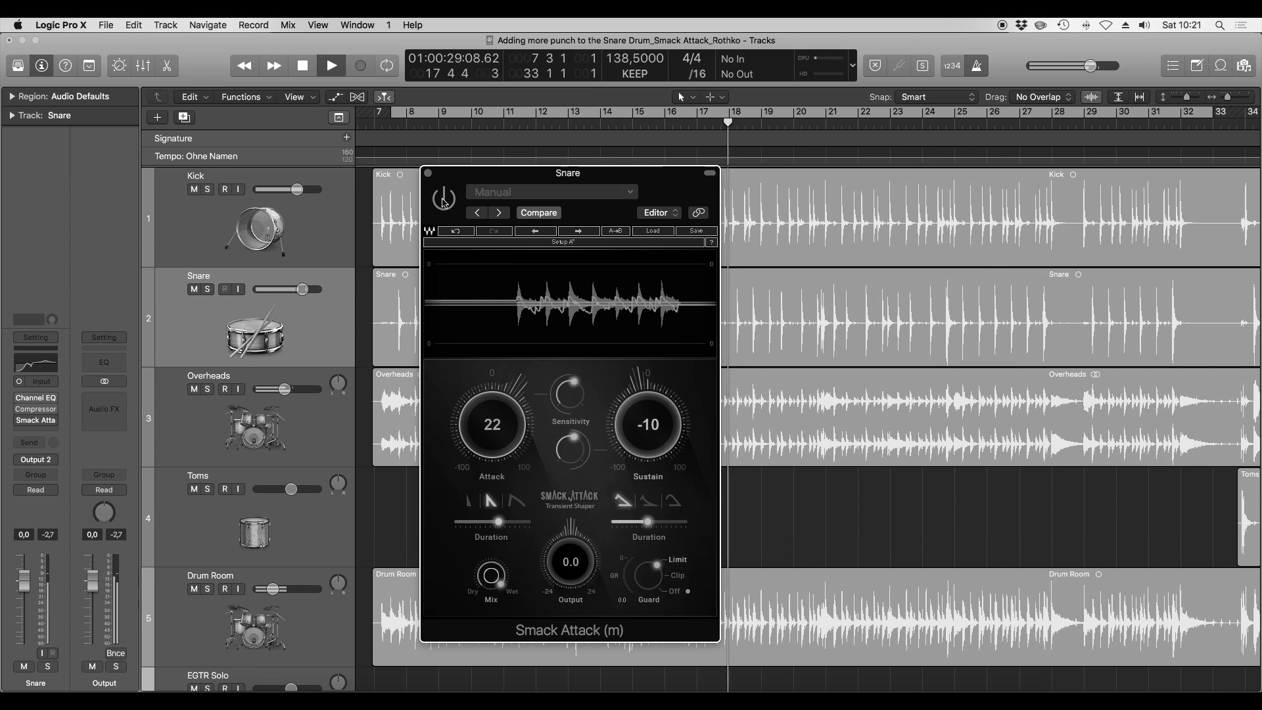
pyautogui.click(443, 201)
# Set Attack to 37 and Sustain to -24, and compare the drum mix with Smack Attack bypassed and re-enabled.
pyautogui.moveTo(529, 433); pyautogui.dragTo(529, 412)
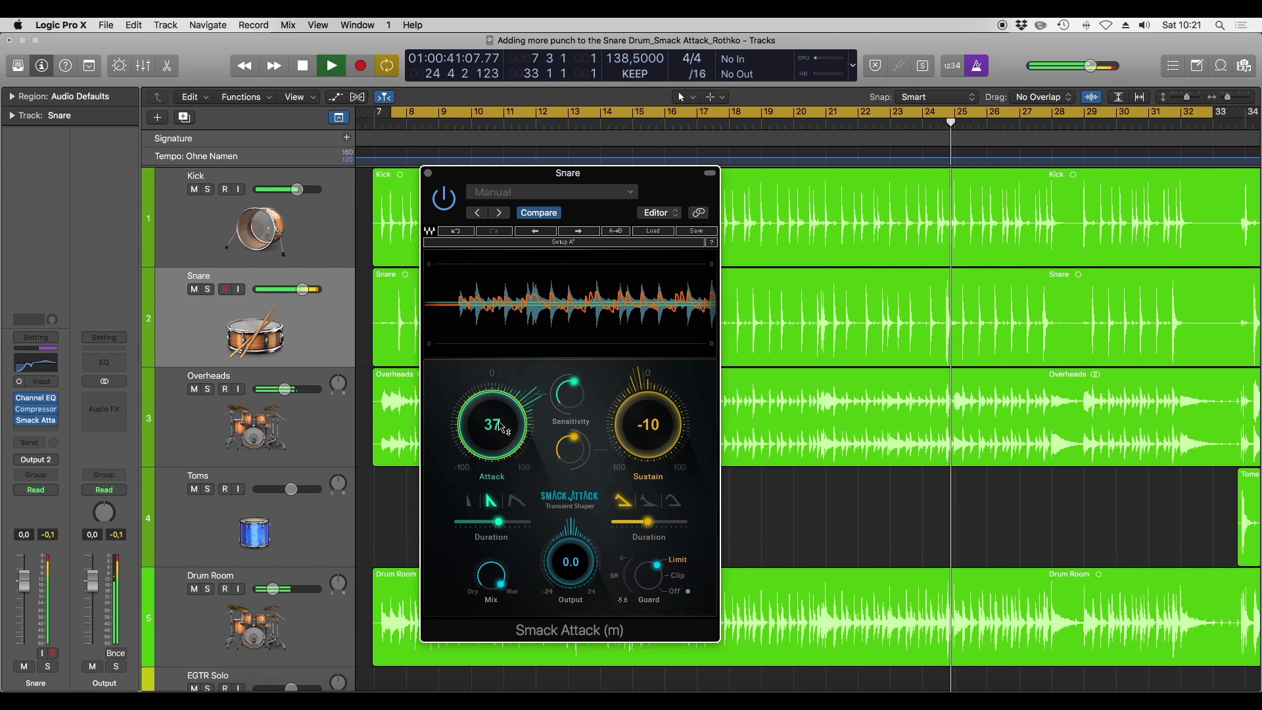
pyautogui.moveTo(657, 421); pyautogui.dragTo(657, 438)
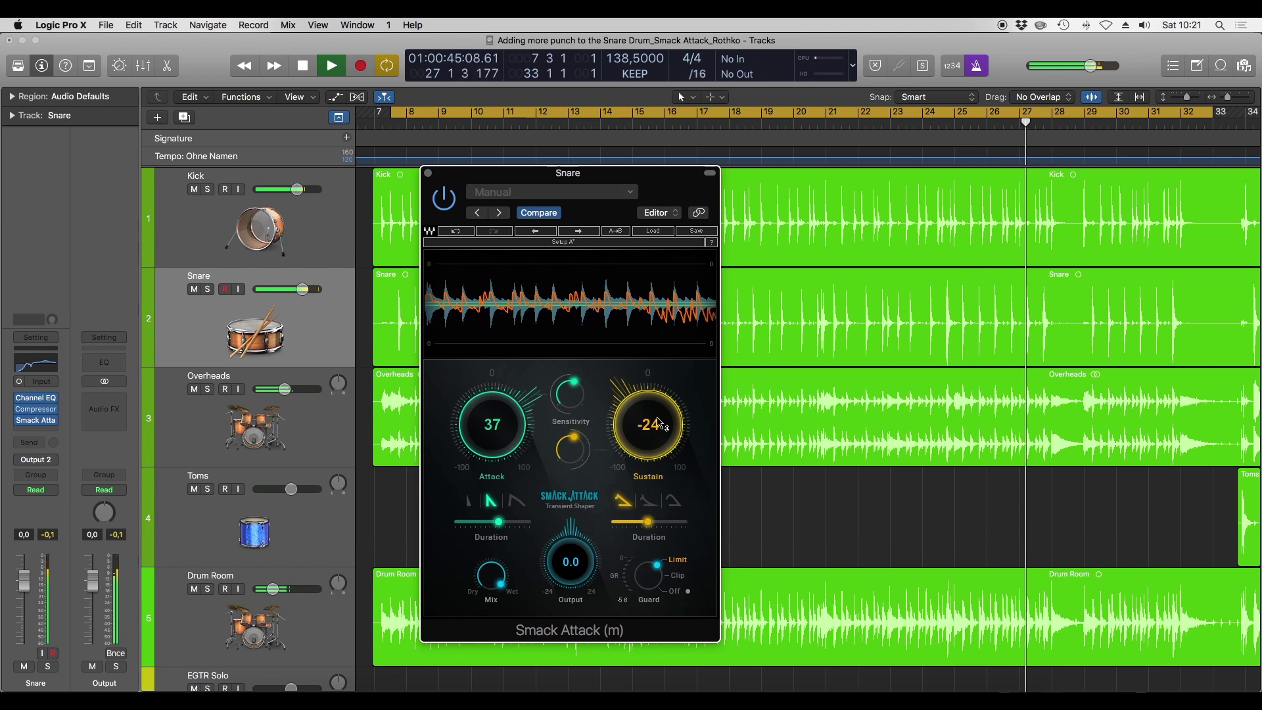
pyautogui.click(445, 203)
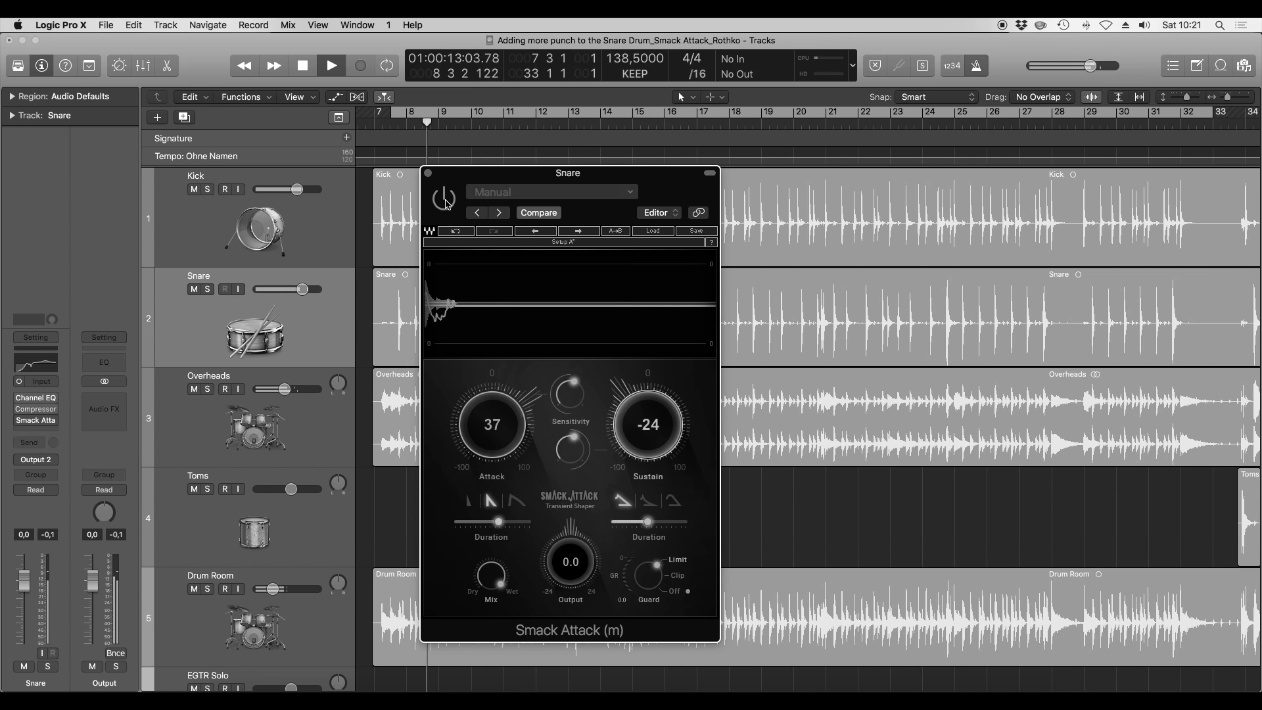
pyautogui.click(444, 199)
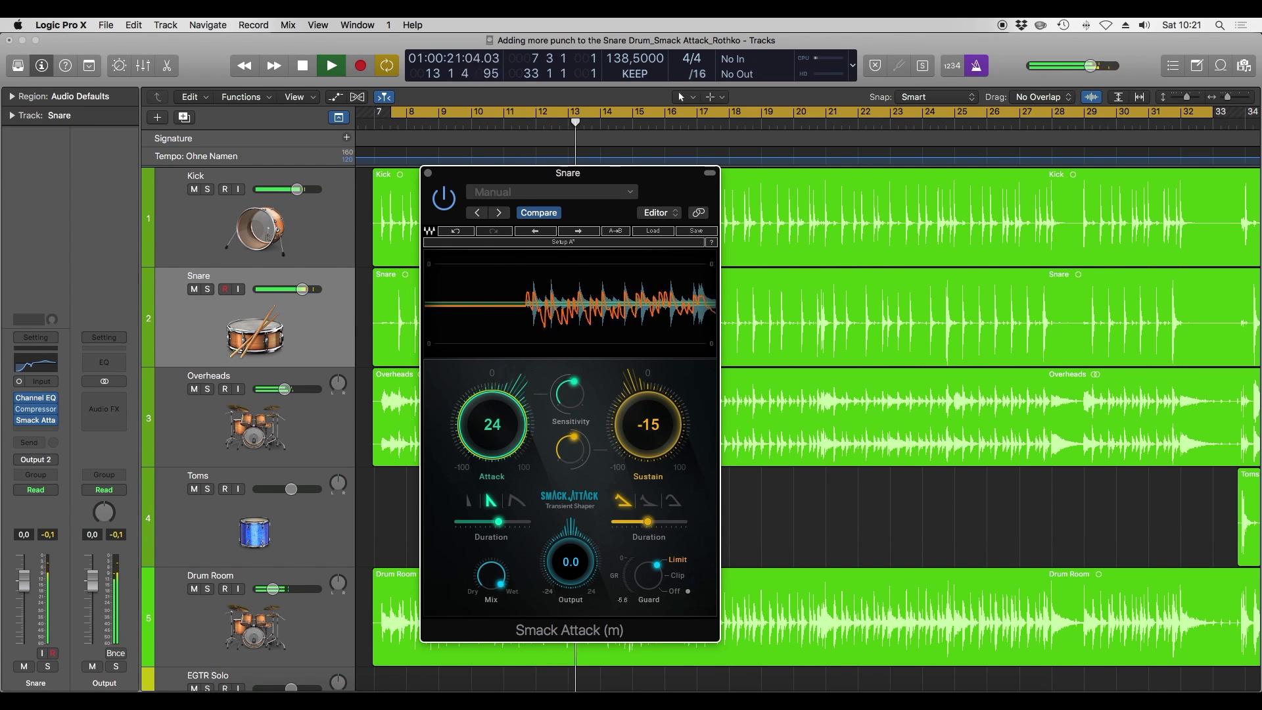
# Compare the drum mix with and without Smack Attack, set Attack to 22 and Sustain to -12, and repeat the bypass comparison.
pyautogui.click(445, 200)
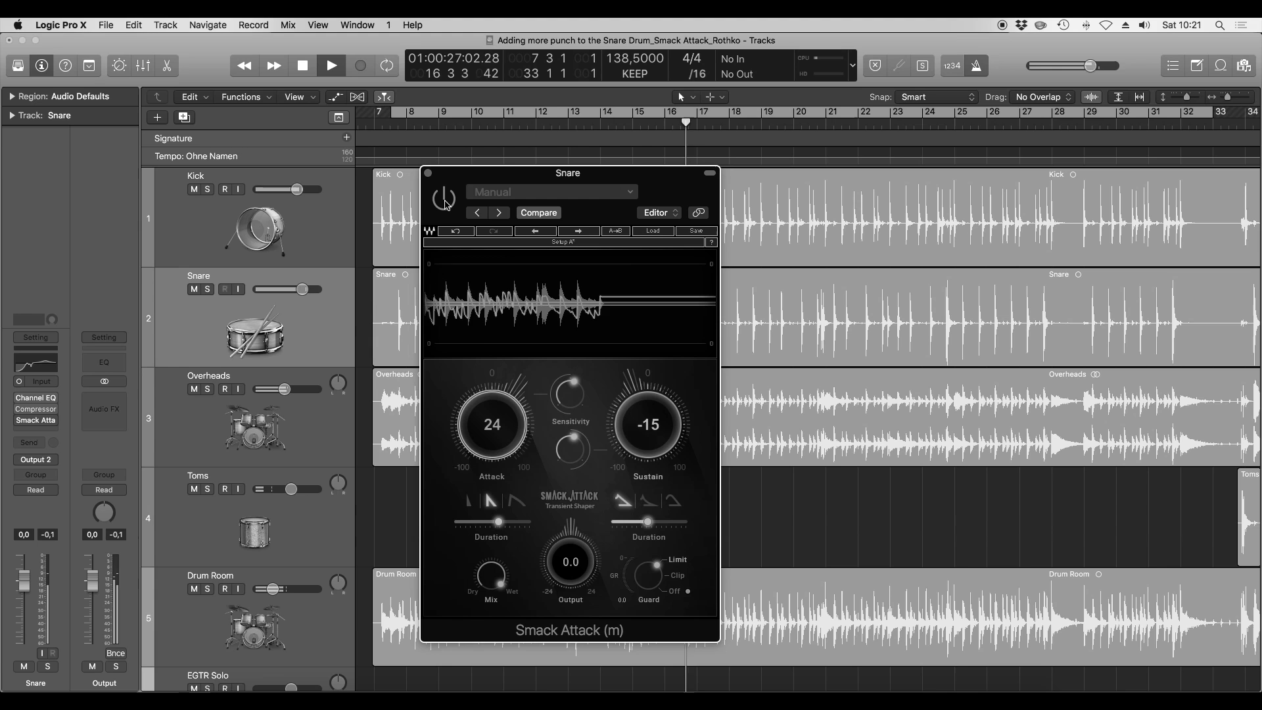
pyautogui.click(445, 200)
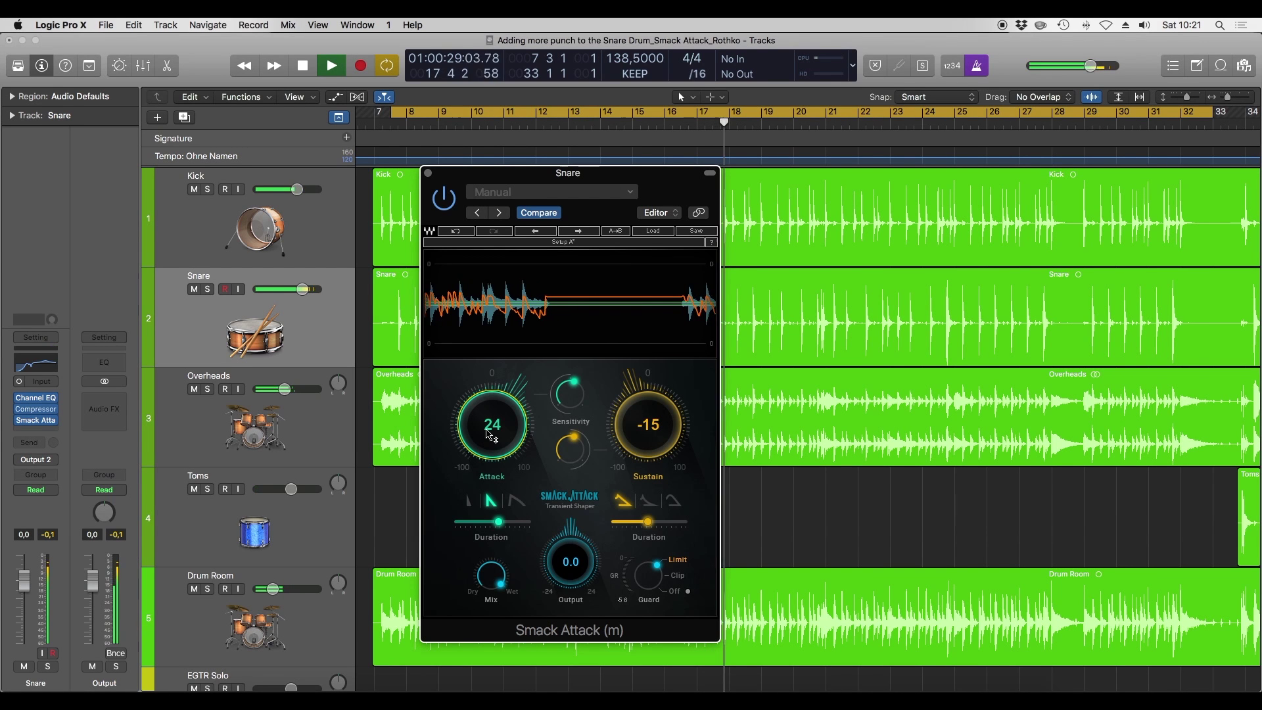
pyautogui.scroll(3, 623, 452)
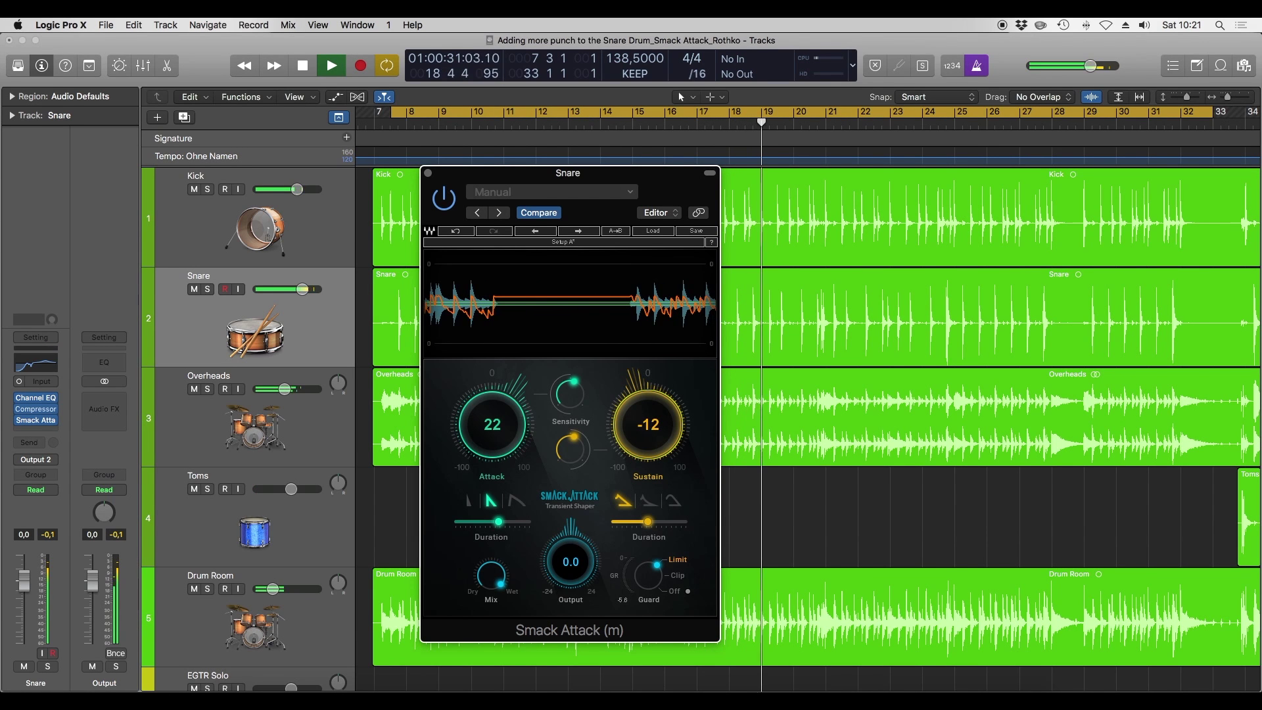
pyautogui.click(452, 205)
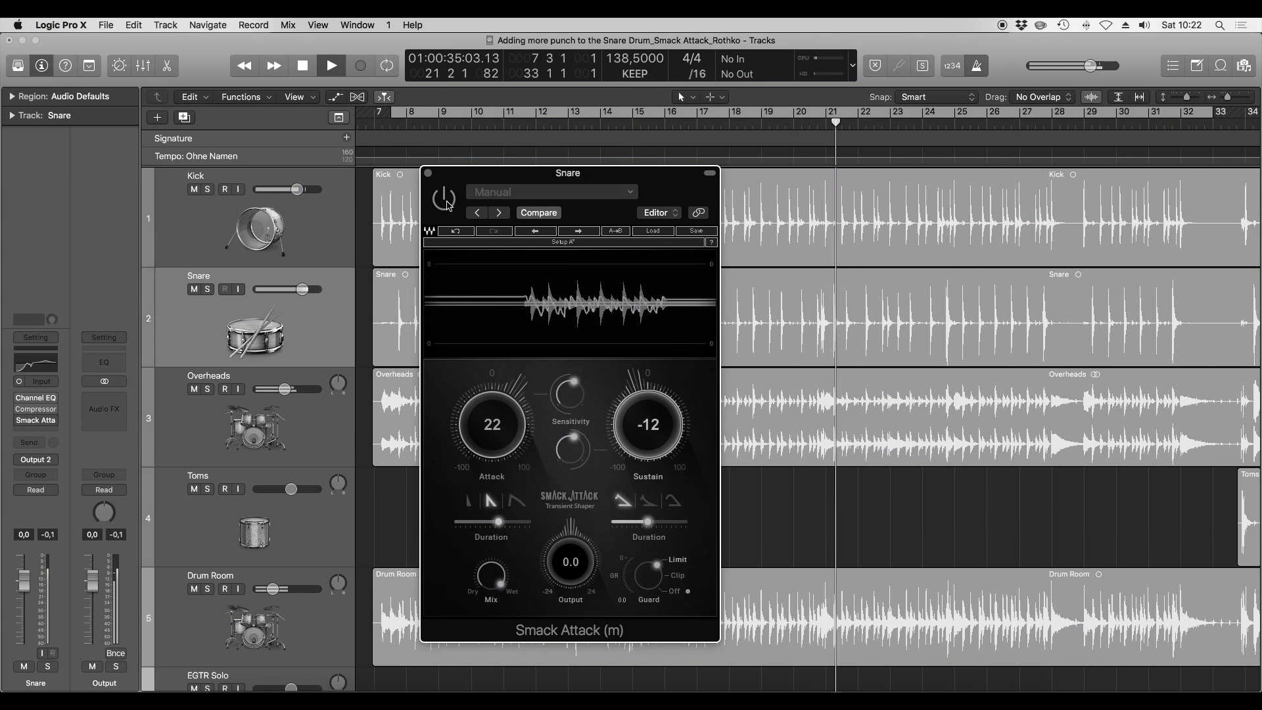
pyautogui.click(448, 205)
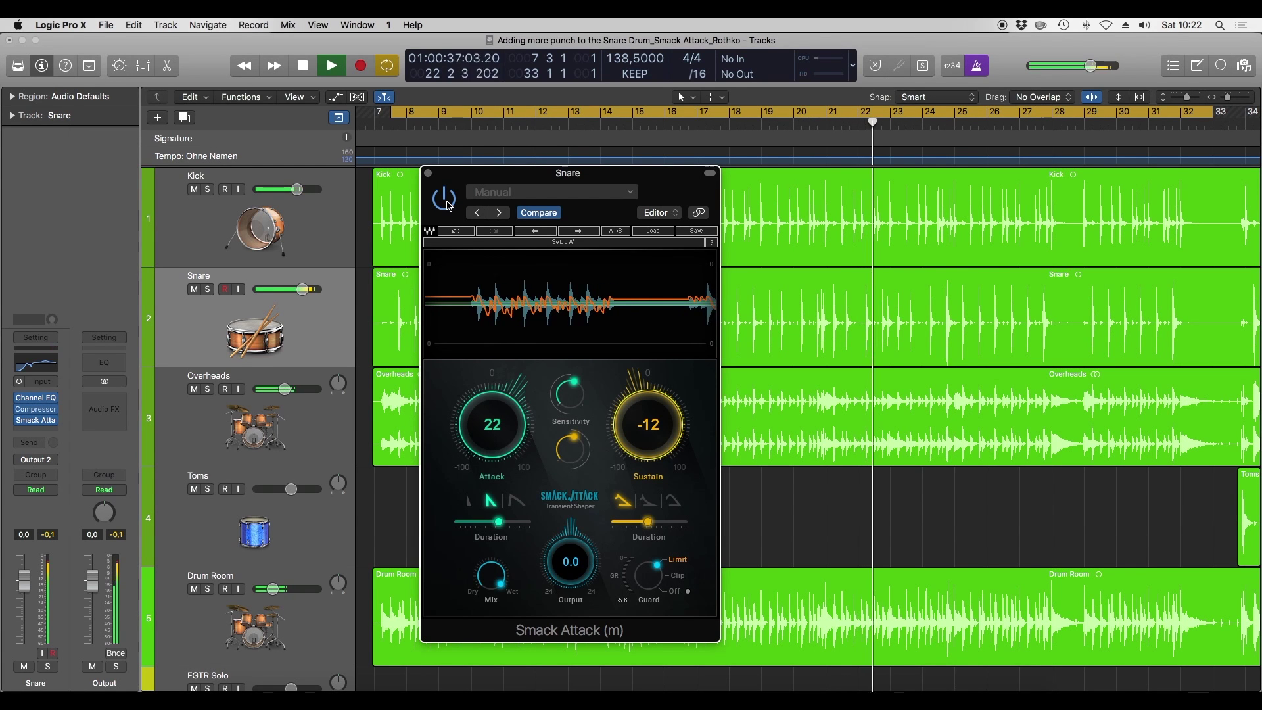